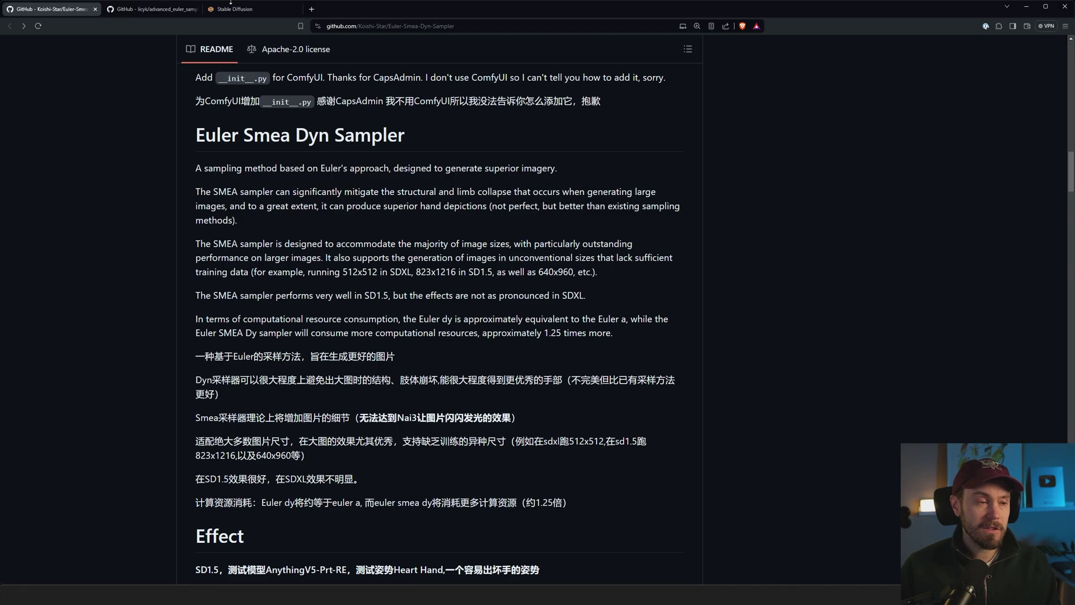
# Return to the Stable Diffusion WebUI tab showing the farmer sampler comparison grid.
pyautogui.click(241, 9)
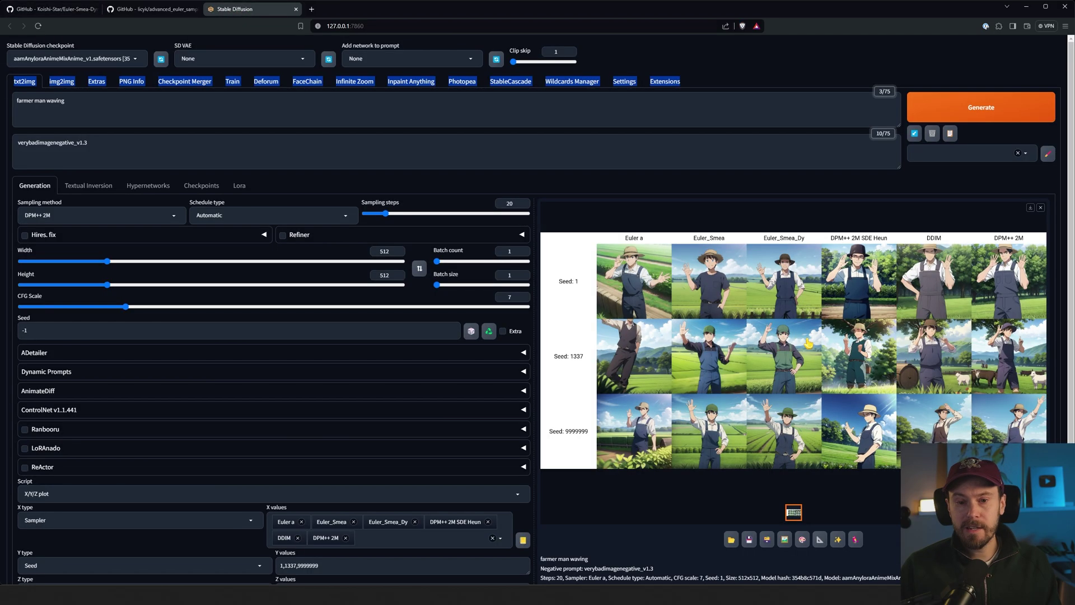
# Reopen the Euler-Smea-Dyn-Sampler GitHub README and highlight the word 'structural' while reading.
pyautogui.click(82, 8)
pyautogui.moveTo(435, 192); pyautogui.dragTo(399, 194)
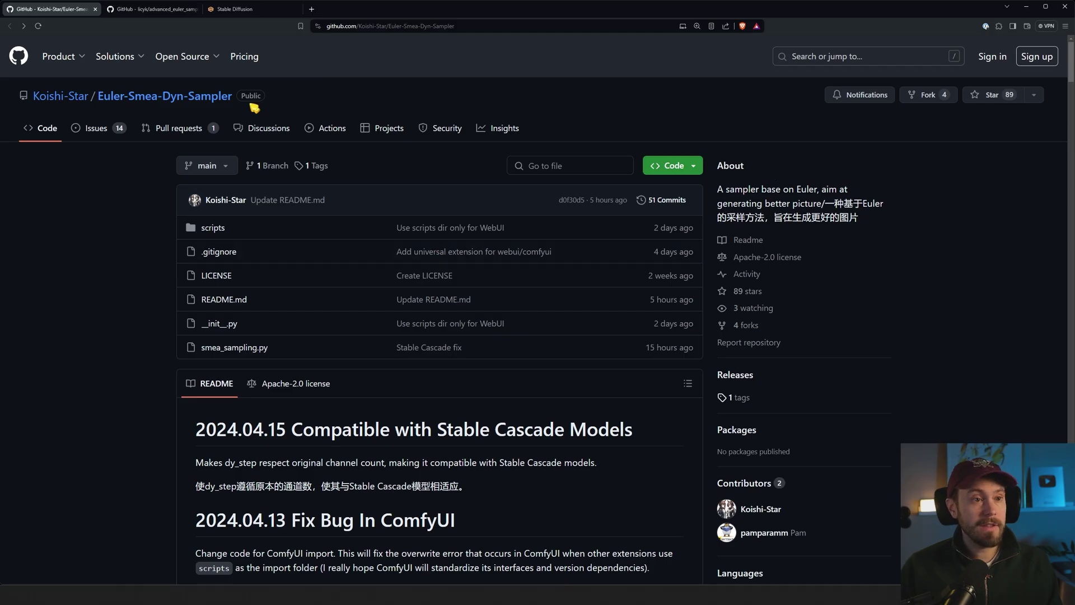
# Check the WebUI sampler list, then copy the advanced_euler_sampler_extension HTTPS clone URL.
pyautogui.click(240, 10)
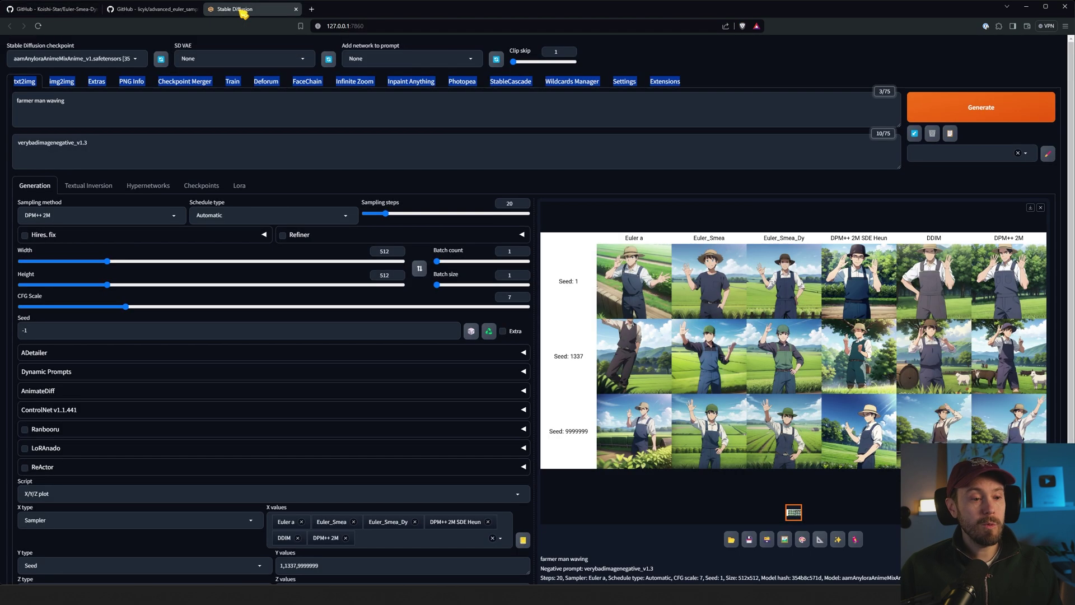
pyautogui.click(112, 215)
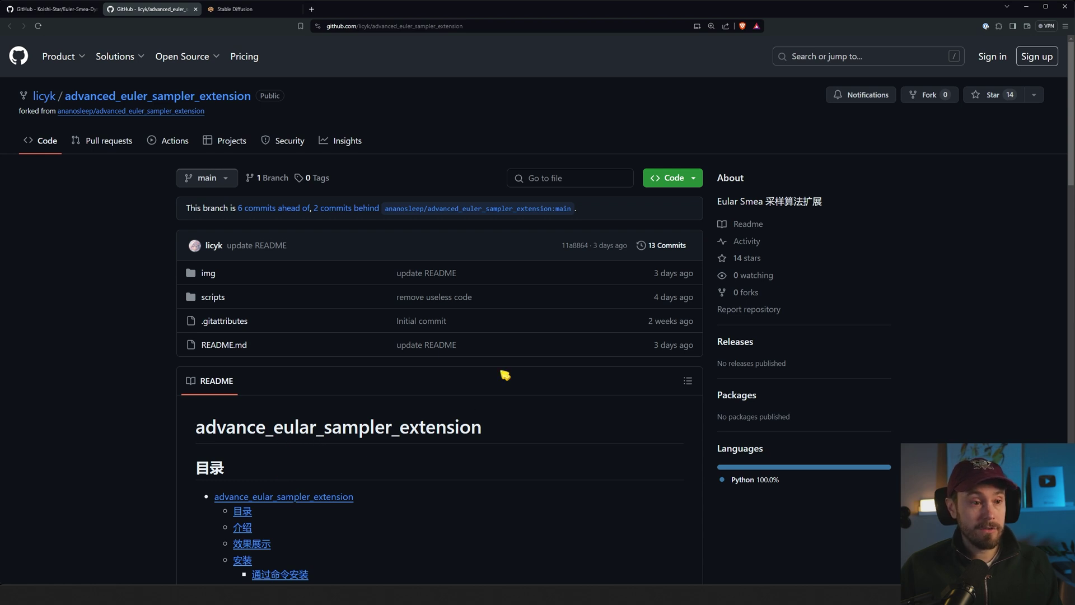
pyautogui.click(672, 177)
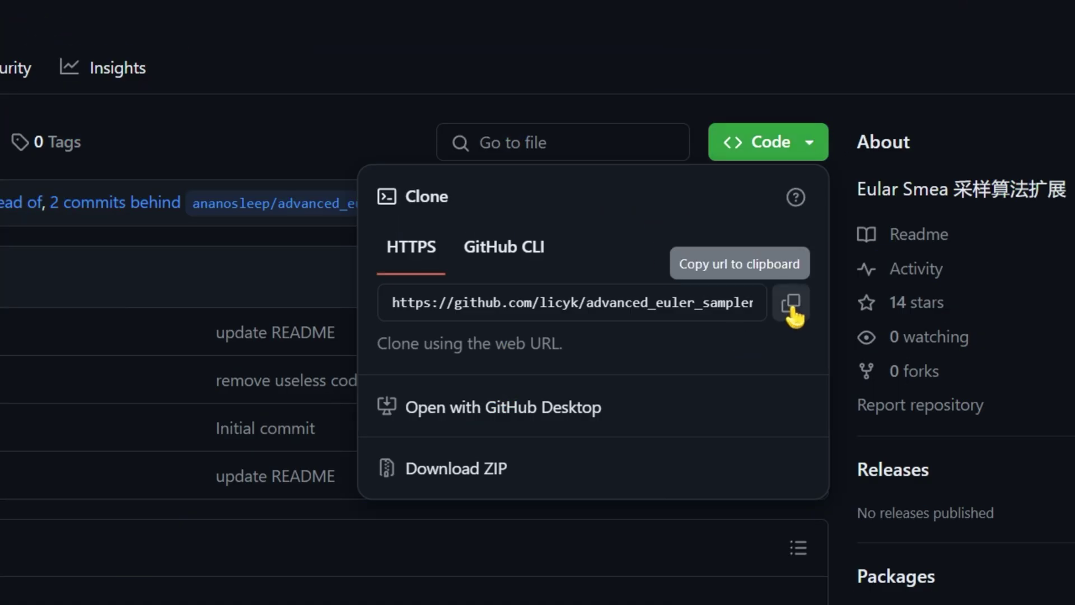
pyautogui.click(792, 305)
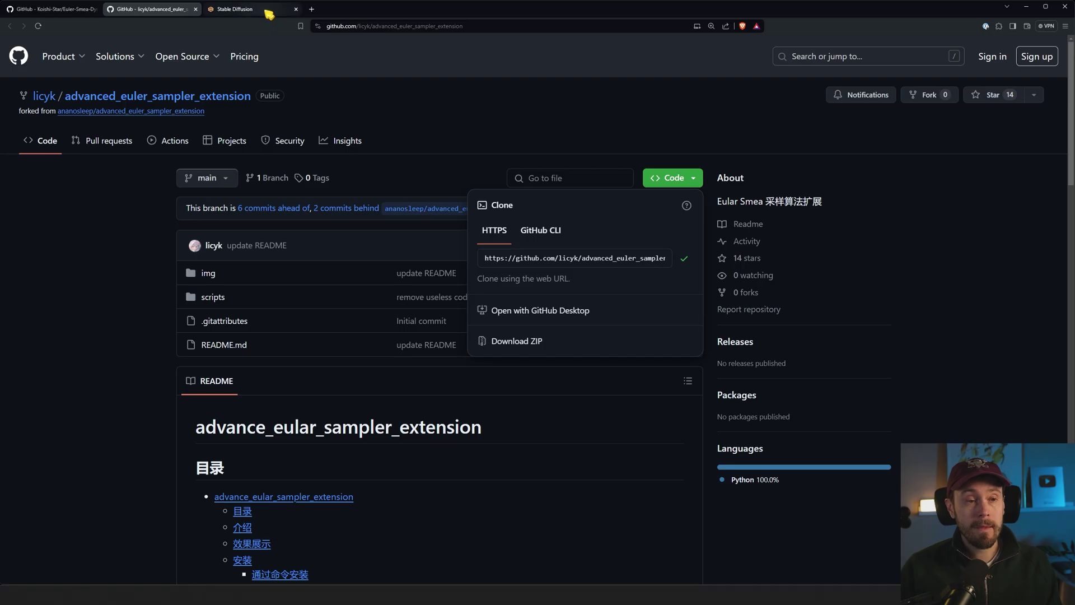
# Install advanced_euler_sampler_extension from the pasted GitHub URL via Extensions, then apply and restart UI.
pyautogui.click(246, 9)
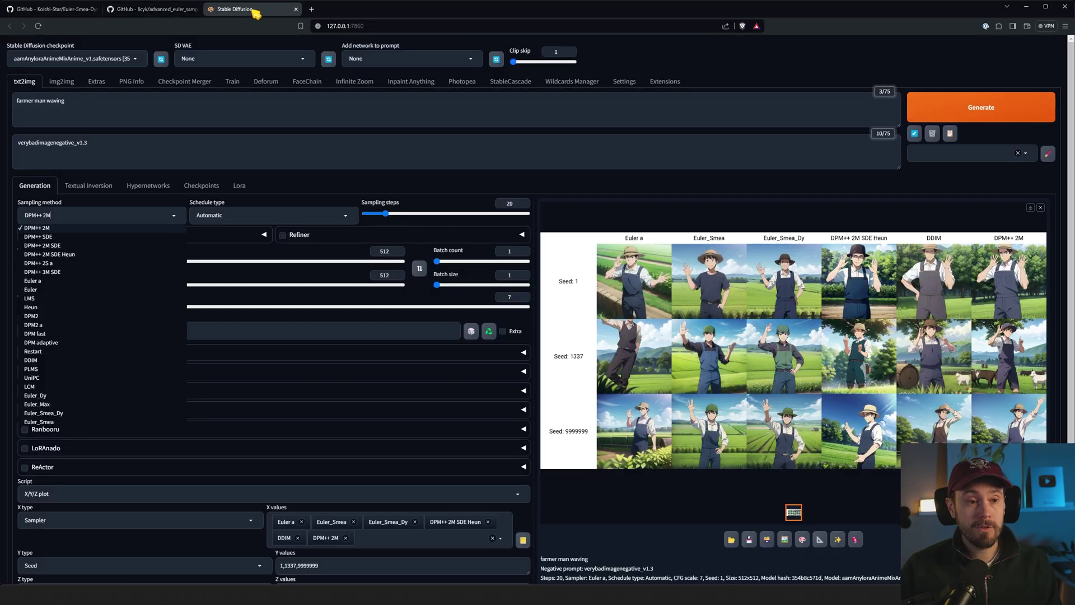
pyautogui.click(664, 81)
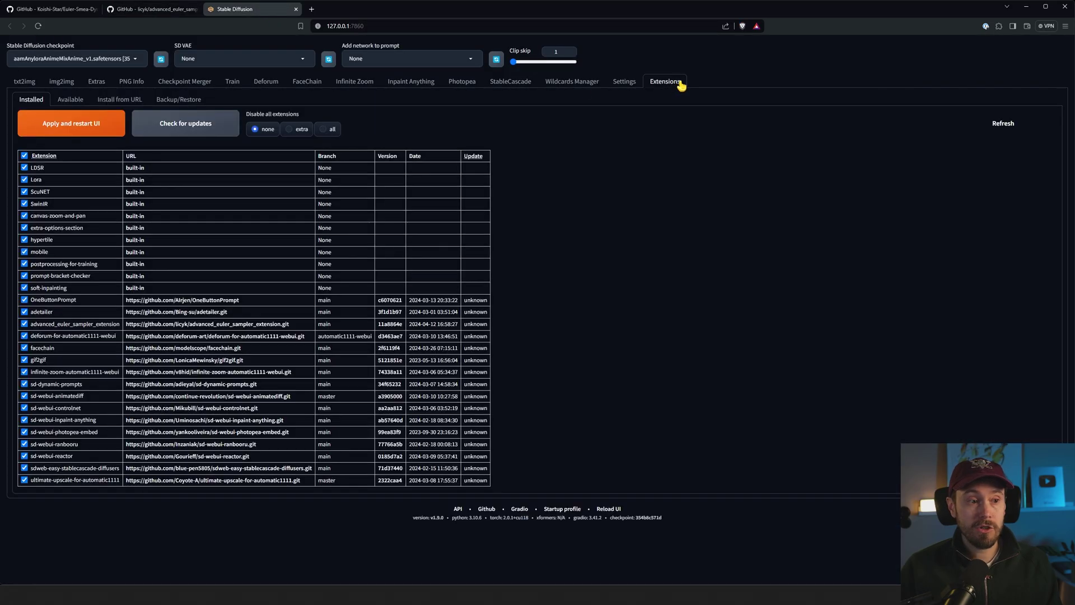
pyautogui.click(124, 102)
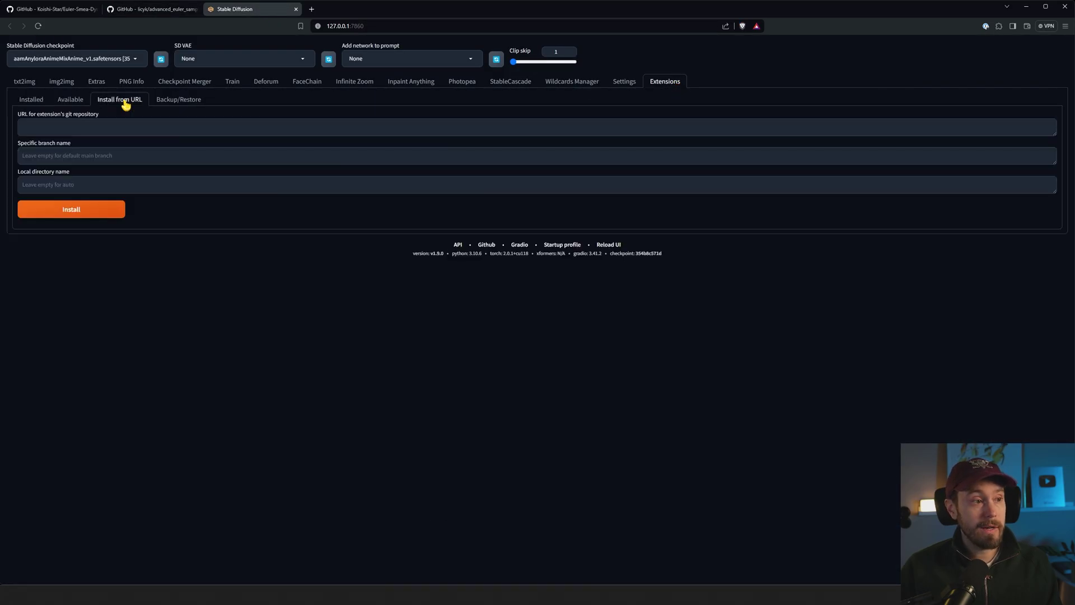
pyautogui.click(44, 127)
pyautogui.hotkey('ctrl', 'v')
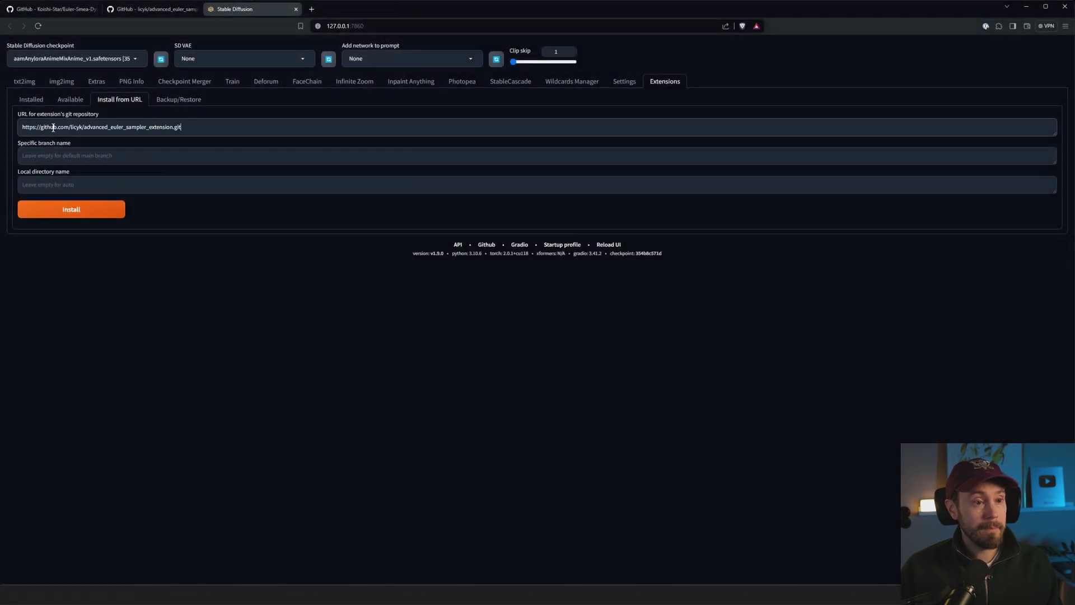
pyautogui.click(94, 210)
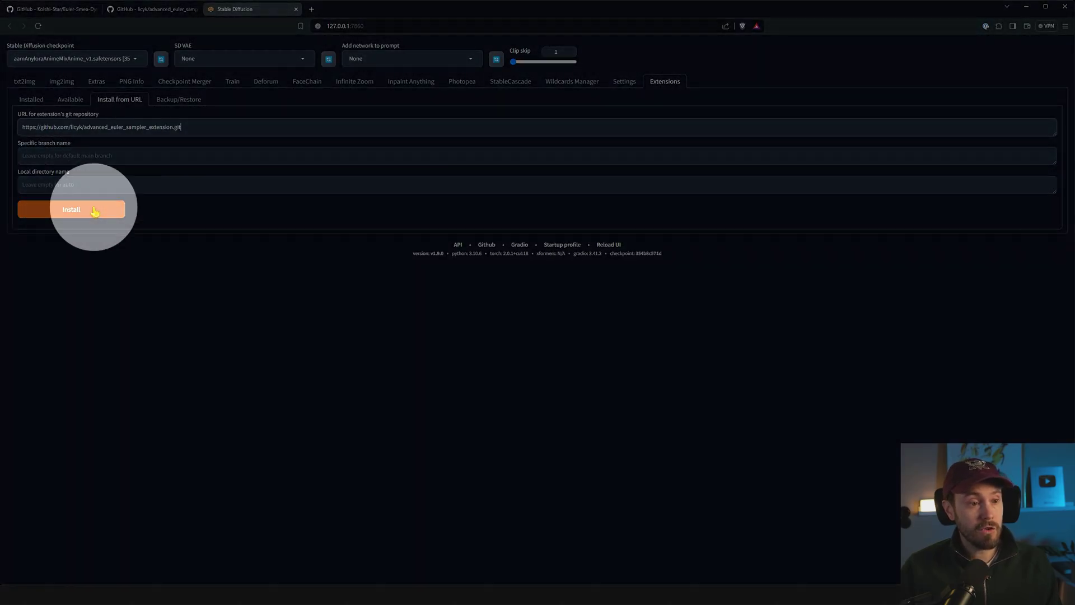
pyautogui.click(31, 99)
pyautogui.click(33, 115)
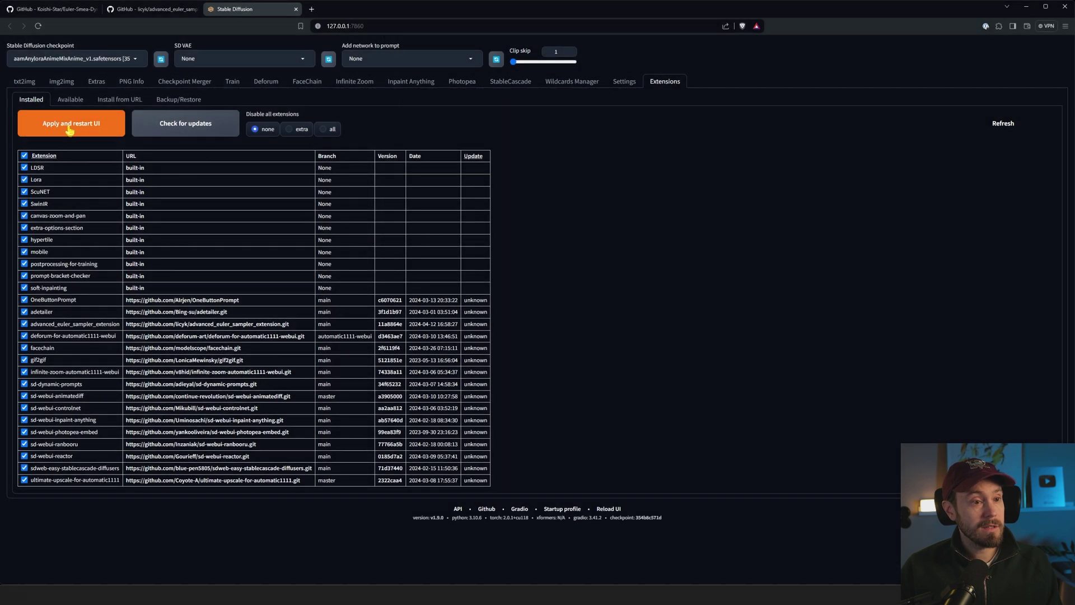
pyautogui.click(68, 128)
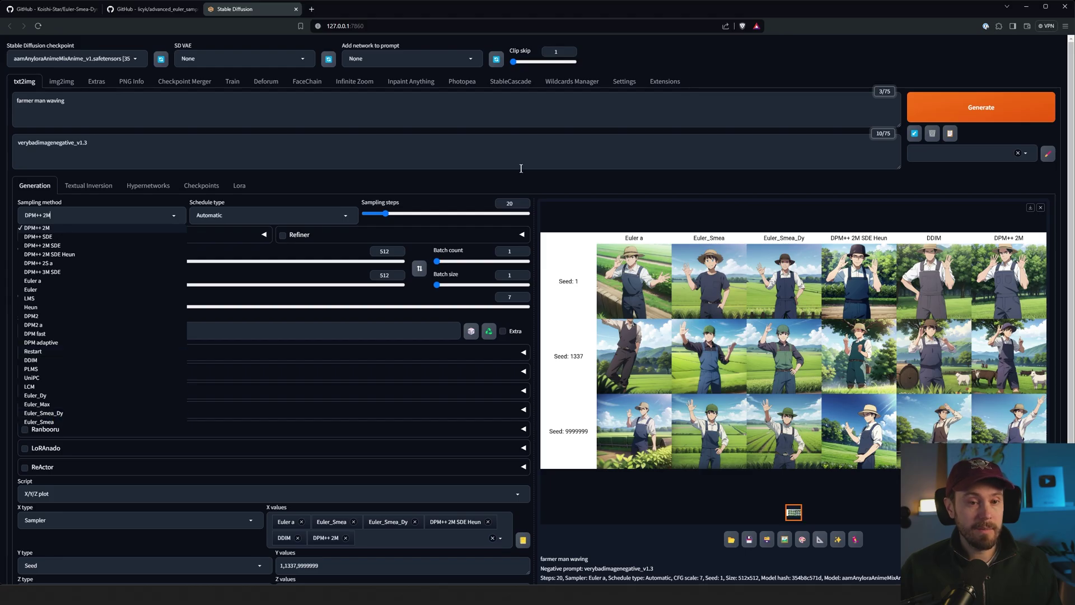
# Confirm the Euler_Smea samplers are listed and inspect the farmer comparison grid full-size.
pyautogui.click(538, 187)
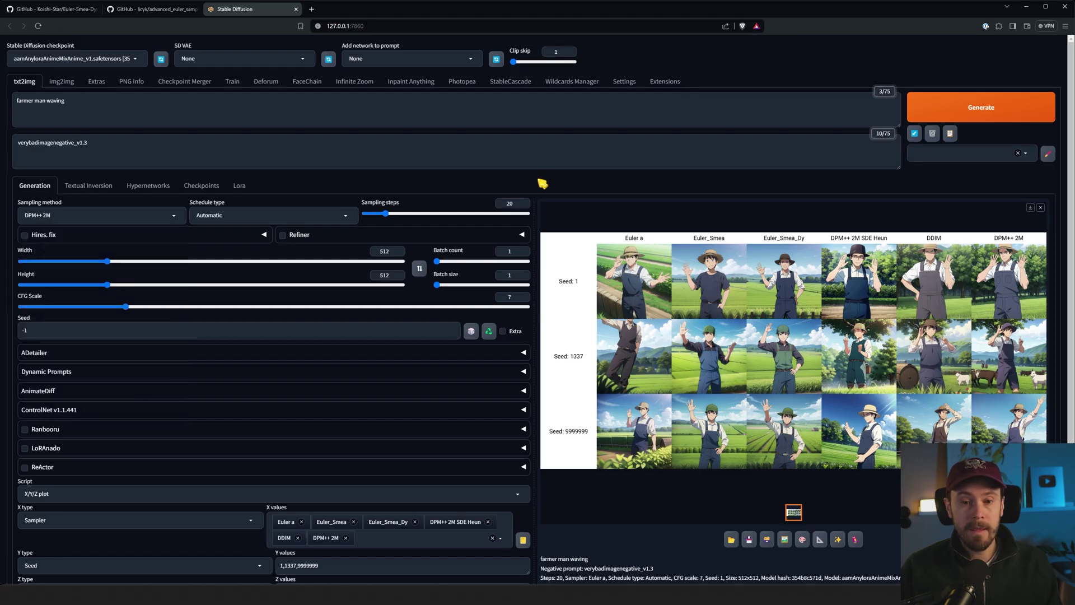
pyautogui.click(728, 336)
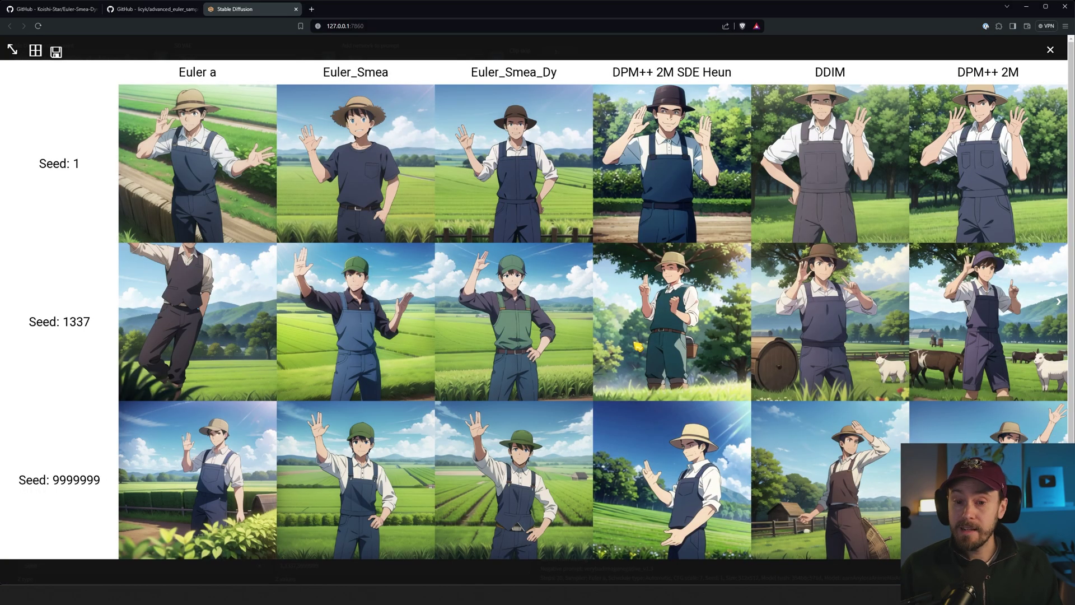
pyautogui.click(638, 345)
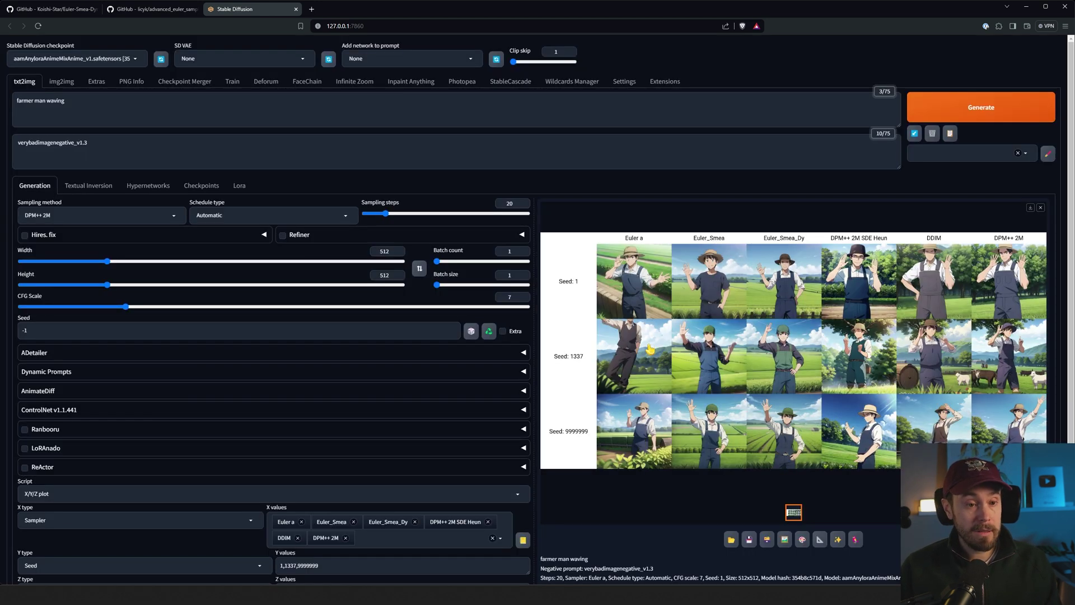
# Review the X/Y/Z plot script and its six-sampler X-axis values, leaving them unchanged.
pyautogui.scroll(-3, 647, 345)
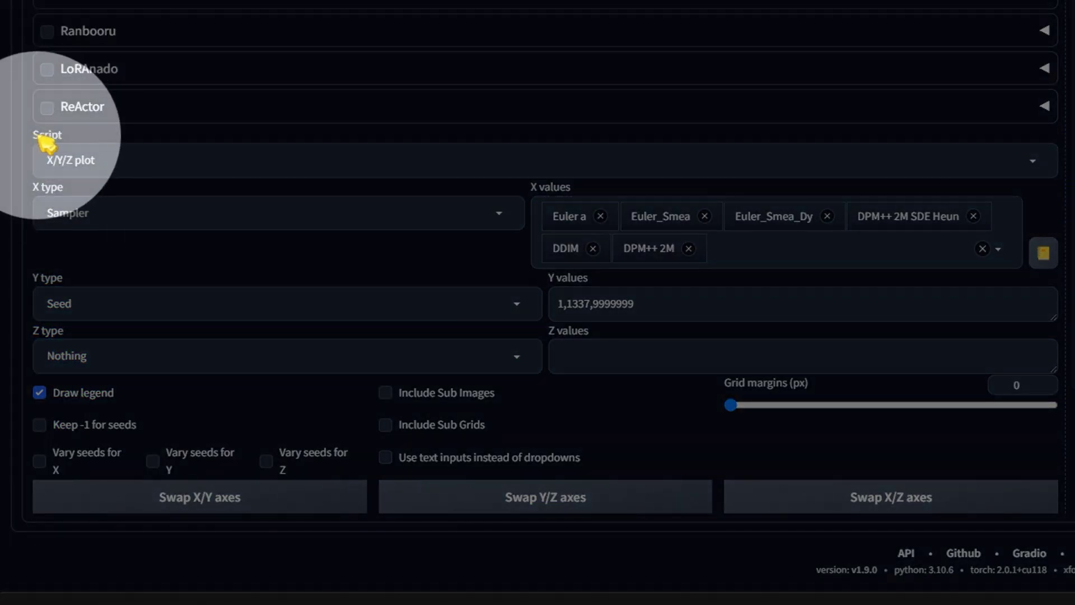
pyautogui.click(43, 147)
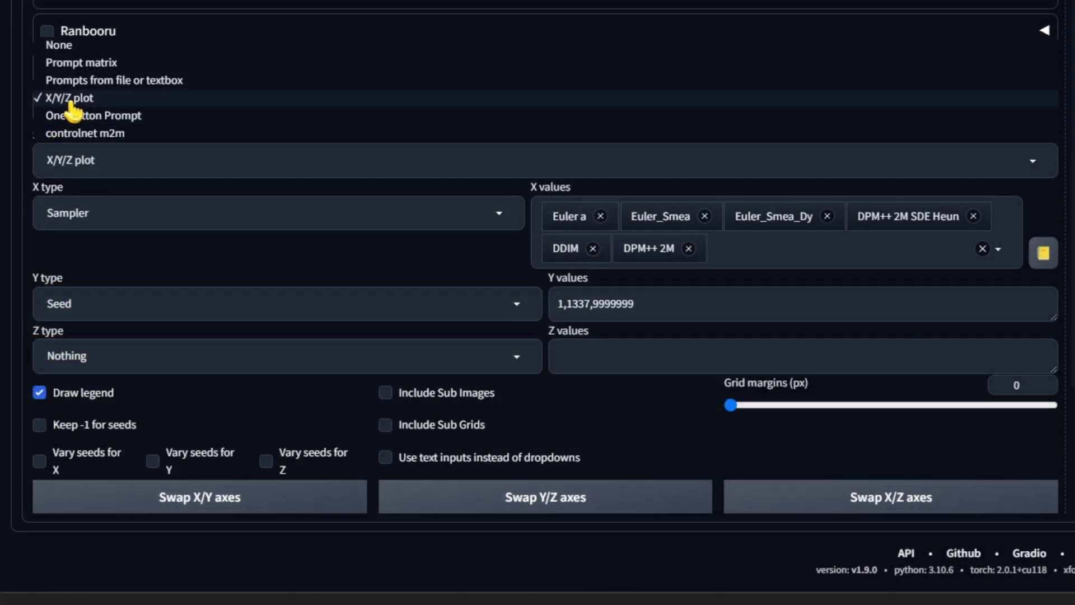
pyautogui.click(24, 163)
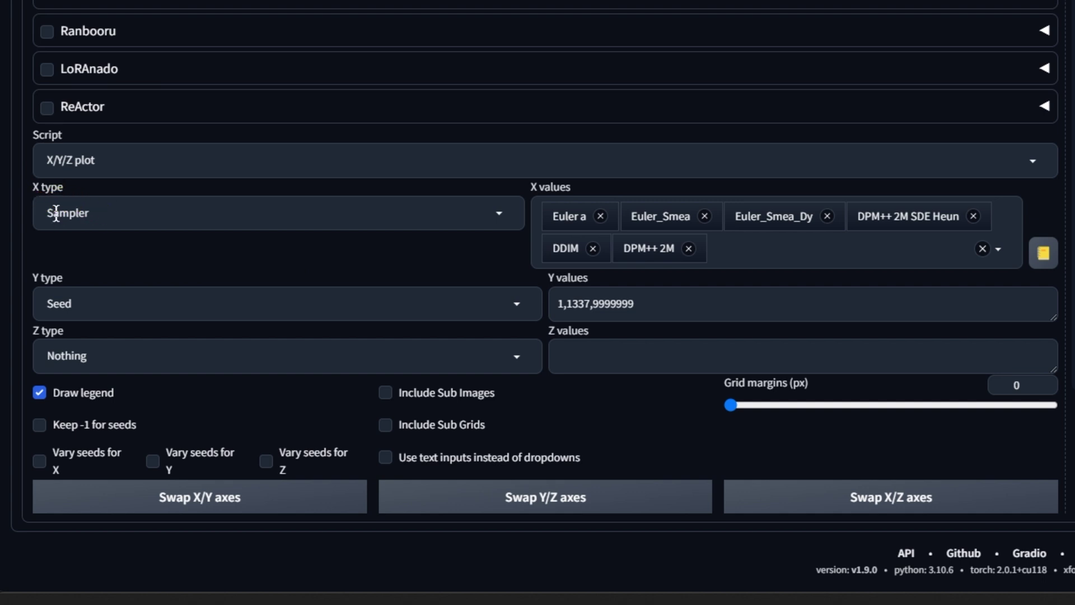
pyautogui.click(776, 248)
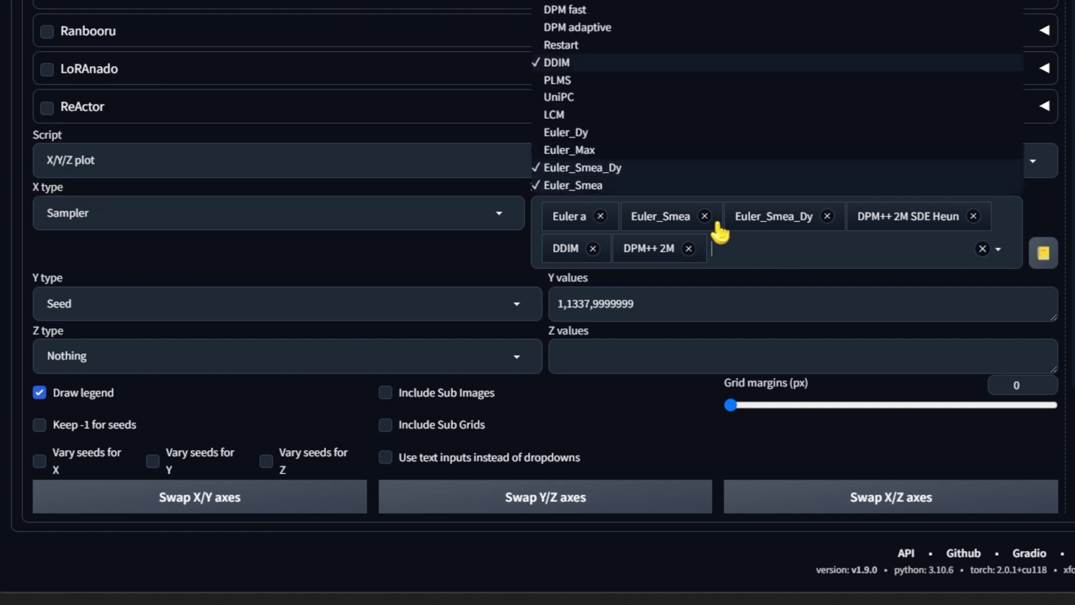
pyautogui.click(133, 266)
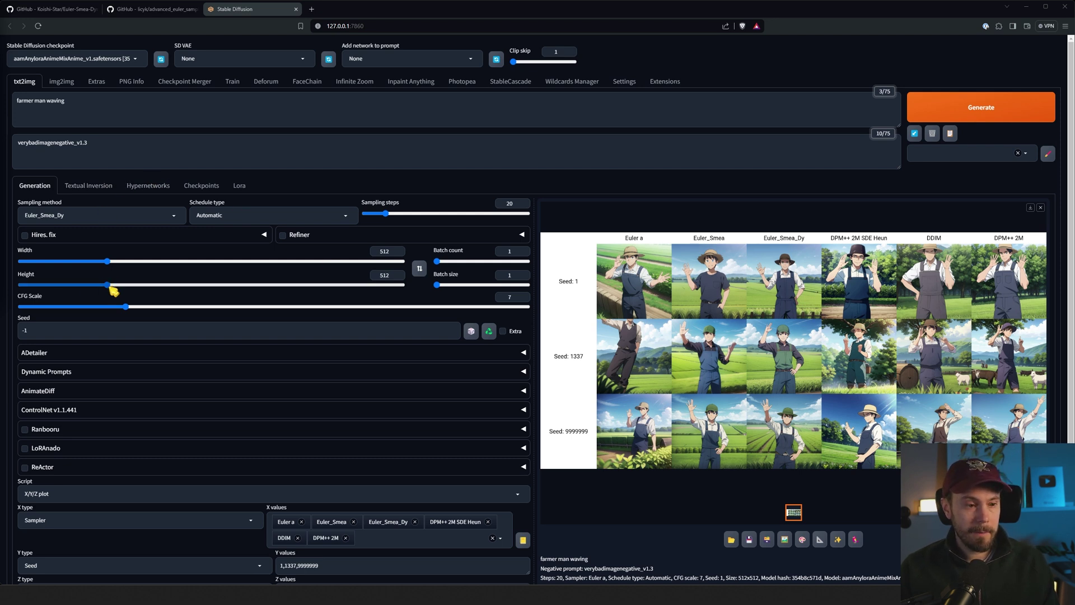
# Render the farmer sampler grid at a portrait height of about 1080 and view it full-size.
pyautogui.moveTo(107, 285); pyautogui.dragTo(213, 285)
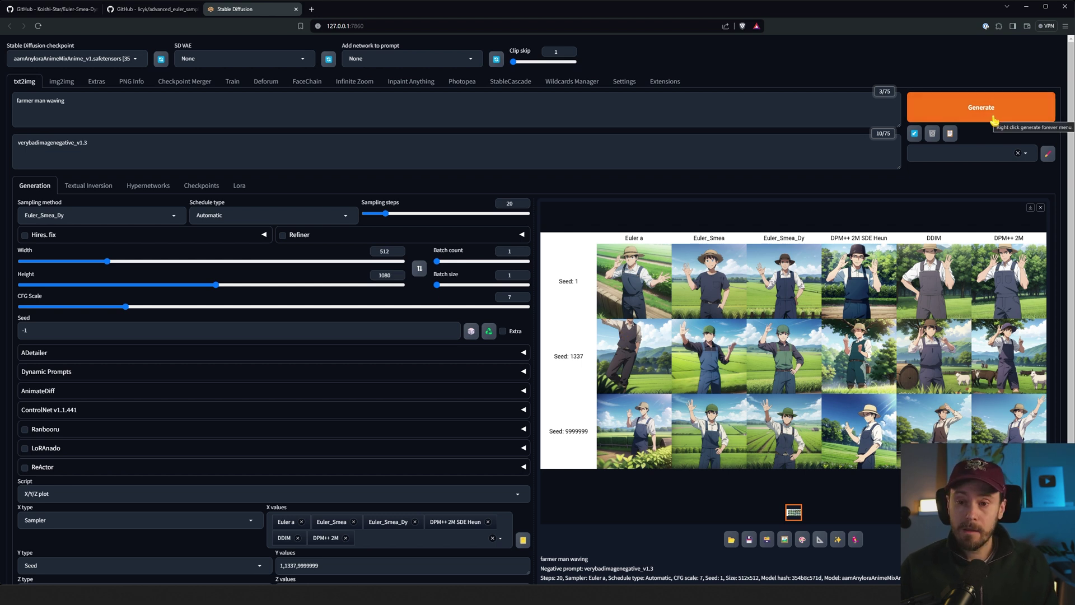
pyautogui.click(964, 110)
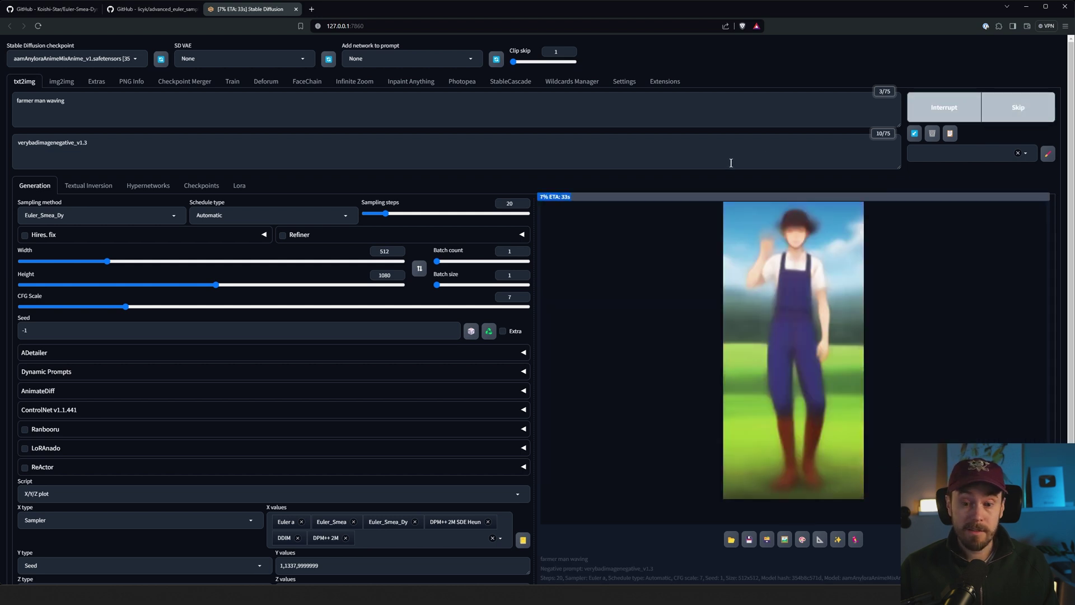
pyautogui.click(854, 255)
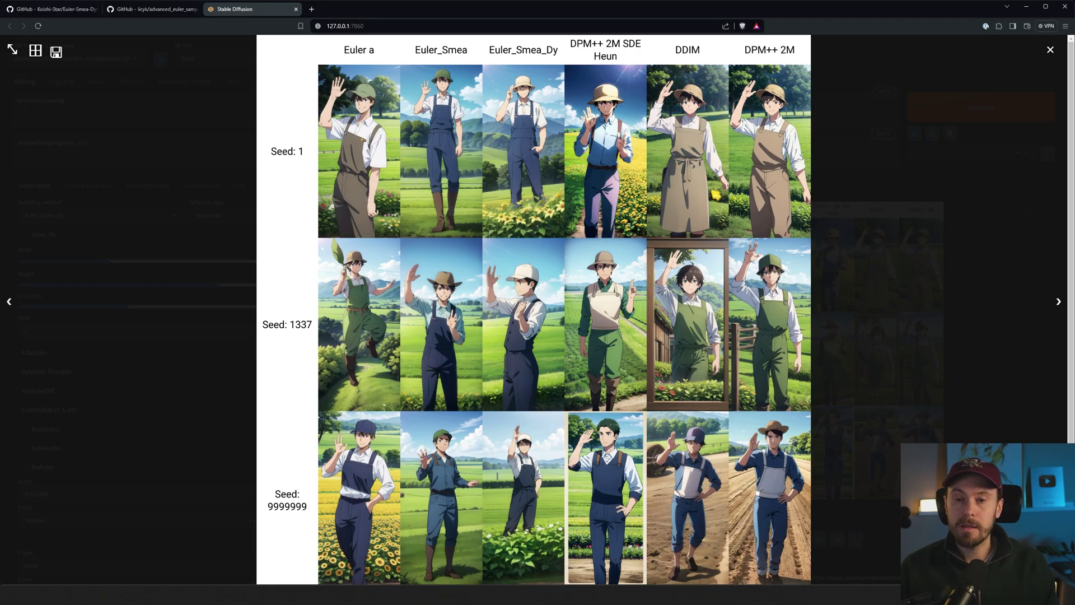
# Change the image size to a wide landscape format with height 856.
pyautogui.click(1051, 49)
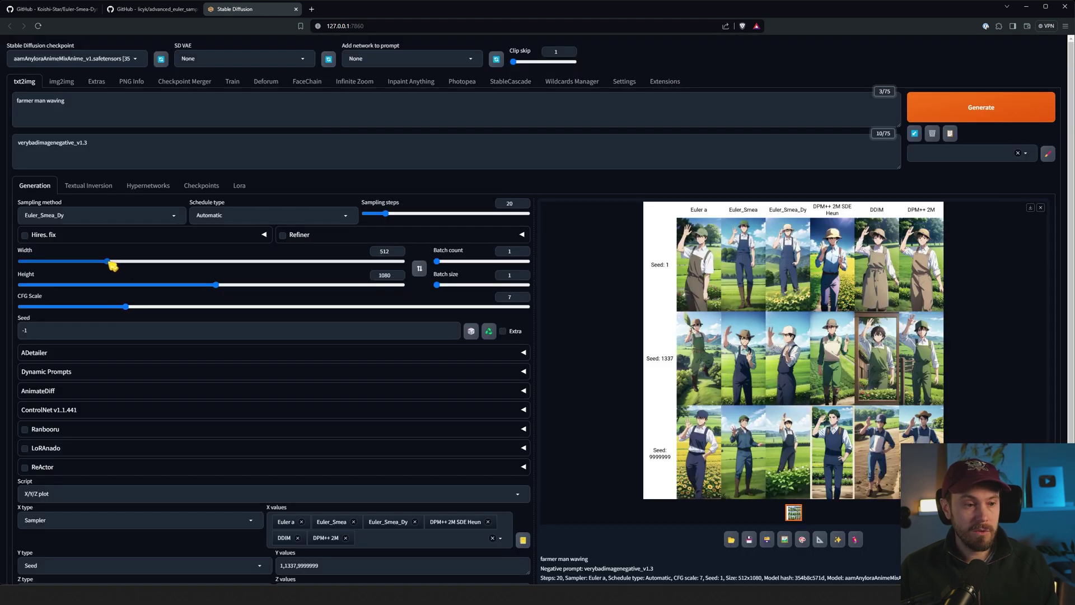
pyautogui.moveTo(112, 264); pyautogui.dragTo(281, 272)
pyautogui.moveTo(216, 285); pyautogui.dragTo(173, 285)
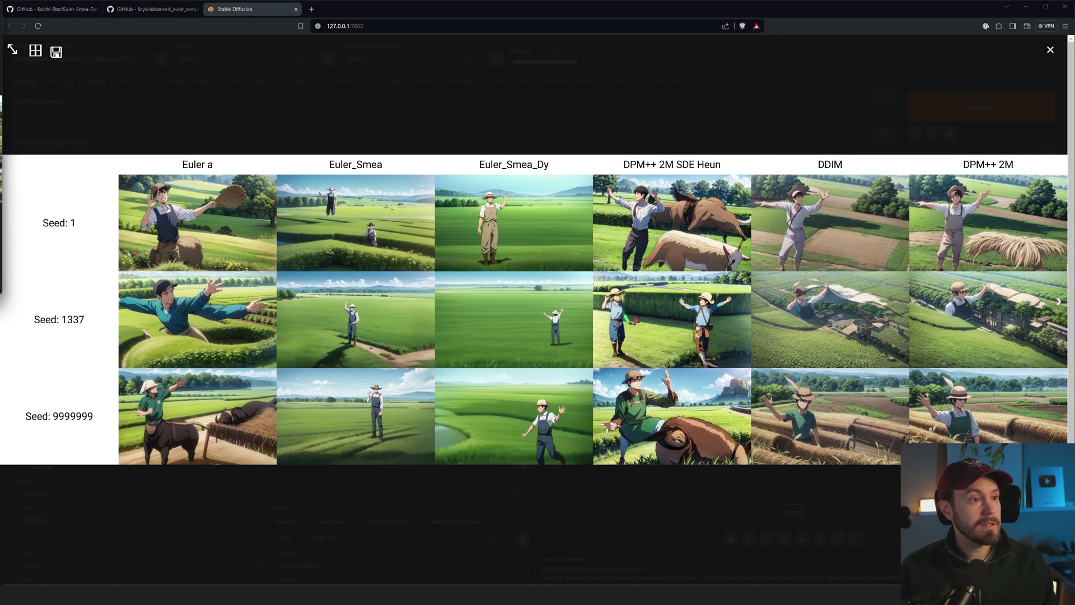
pyautogui.scroll(4, 265, 259)
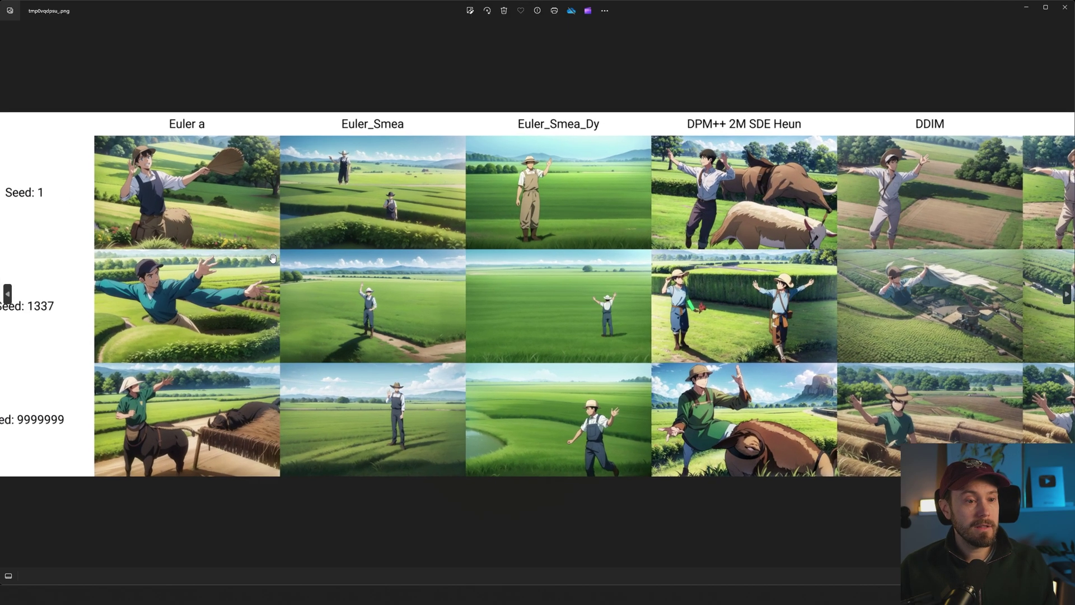
pyautogui.scroll(-4, 264, 260)
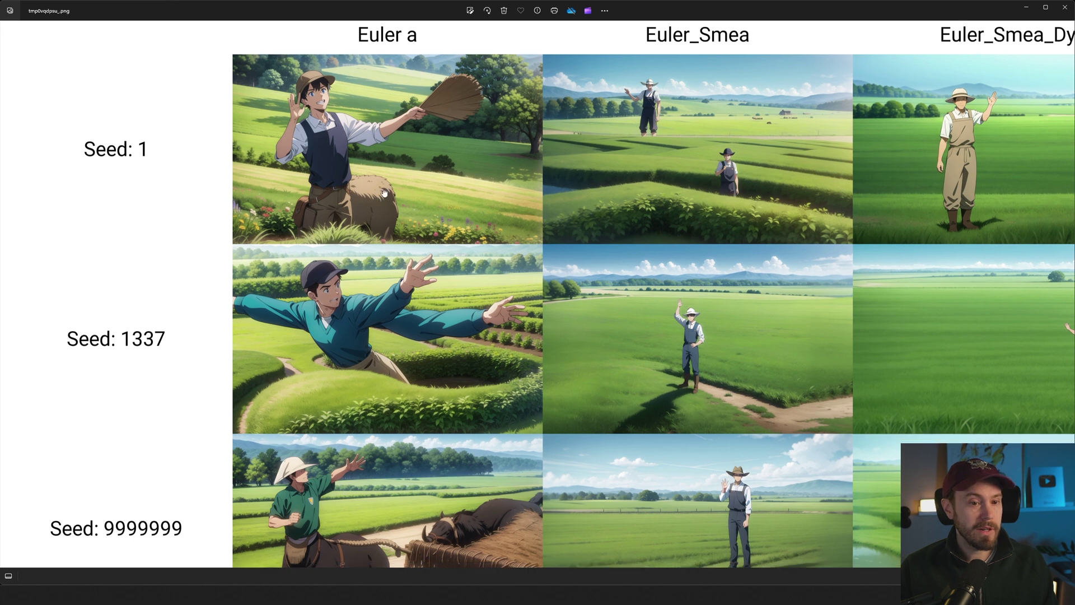
pyautogui.moveTo(427, 313); pyautogui.dragTo(412, 252)
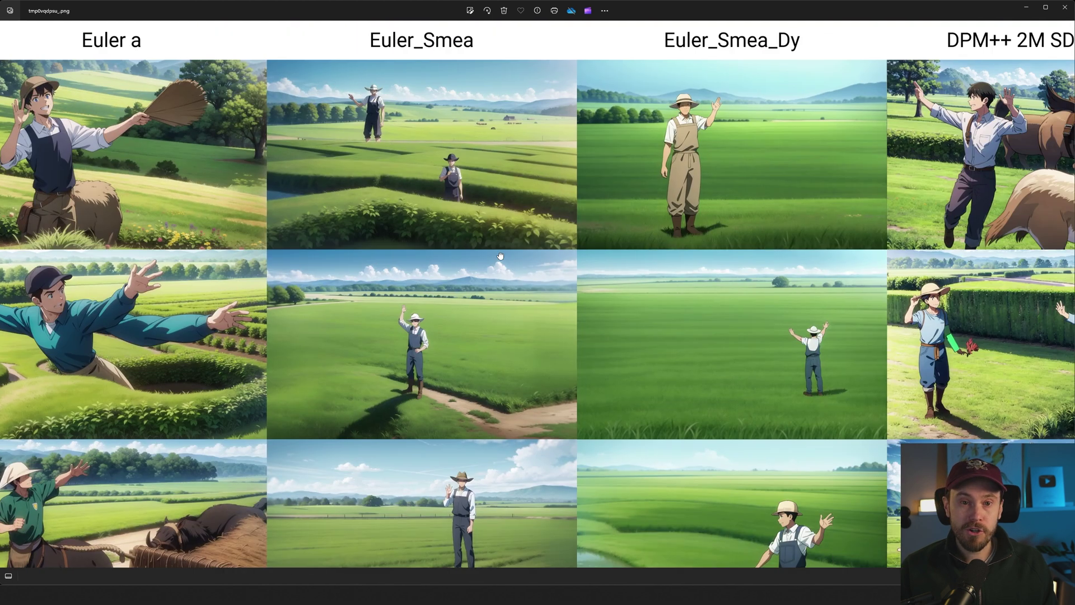
pyautogui.moveTo(500, 256); pyautogui.dragTo(437, 170)
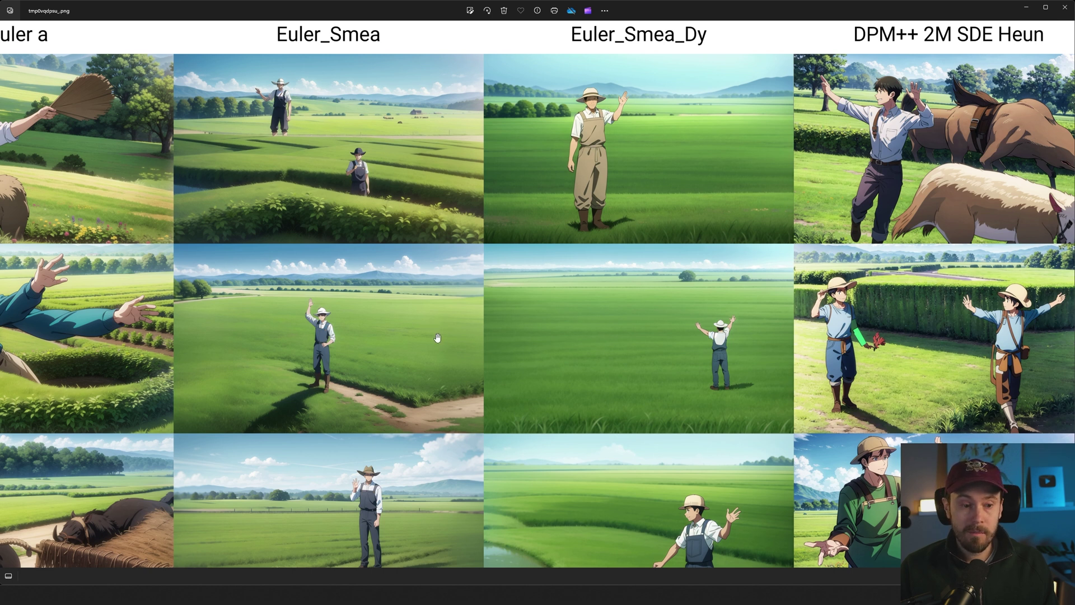
pyautogui.moveTo(439, 337); pyautogui.dragTo(424, 282)
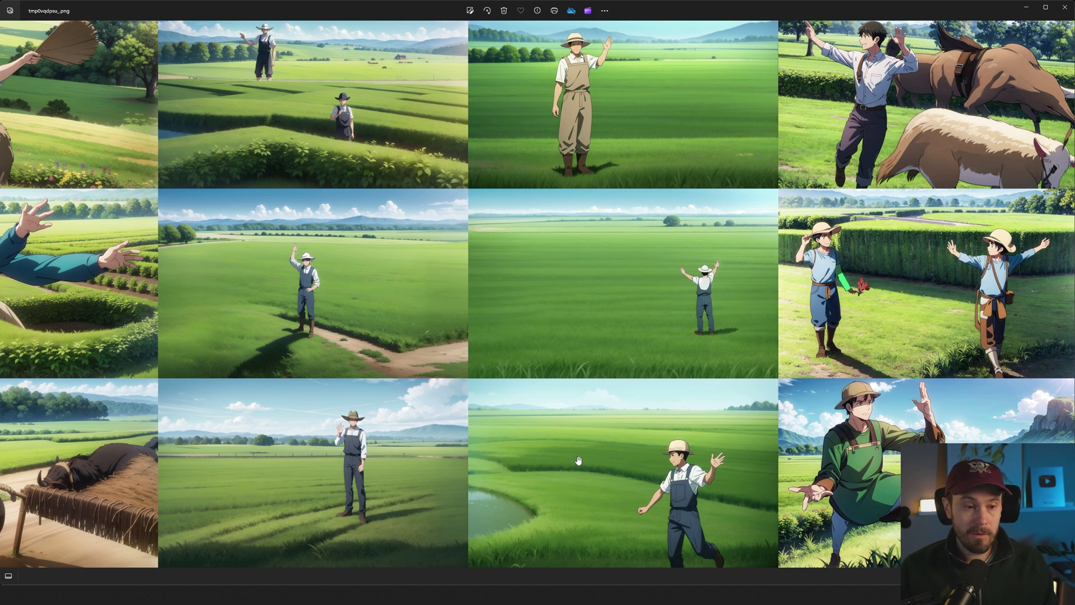
pyautogui.scroll(5, 335, 460)
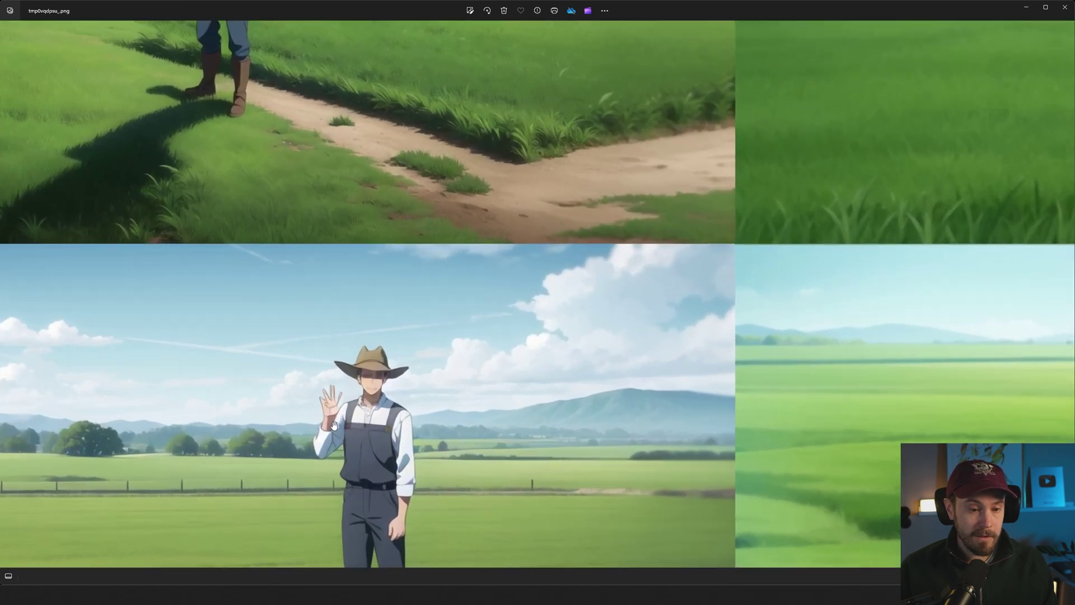
pyautogui.scroll(-5, 376, 468)
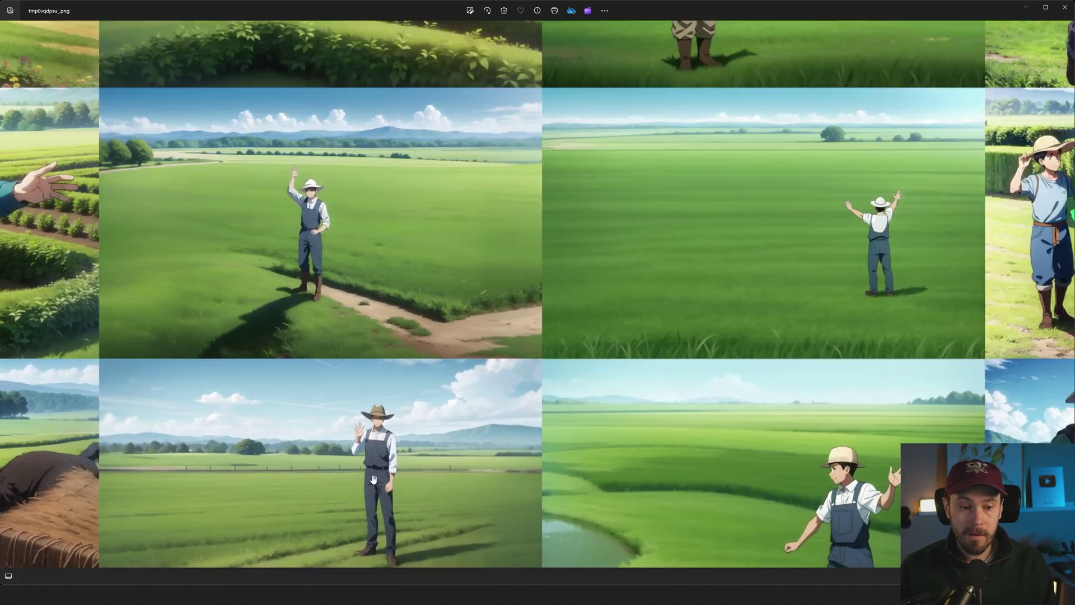
pyautogui.scroll(5, 382, 421)
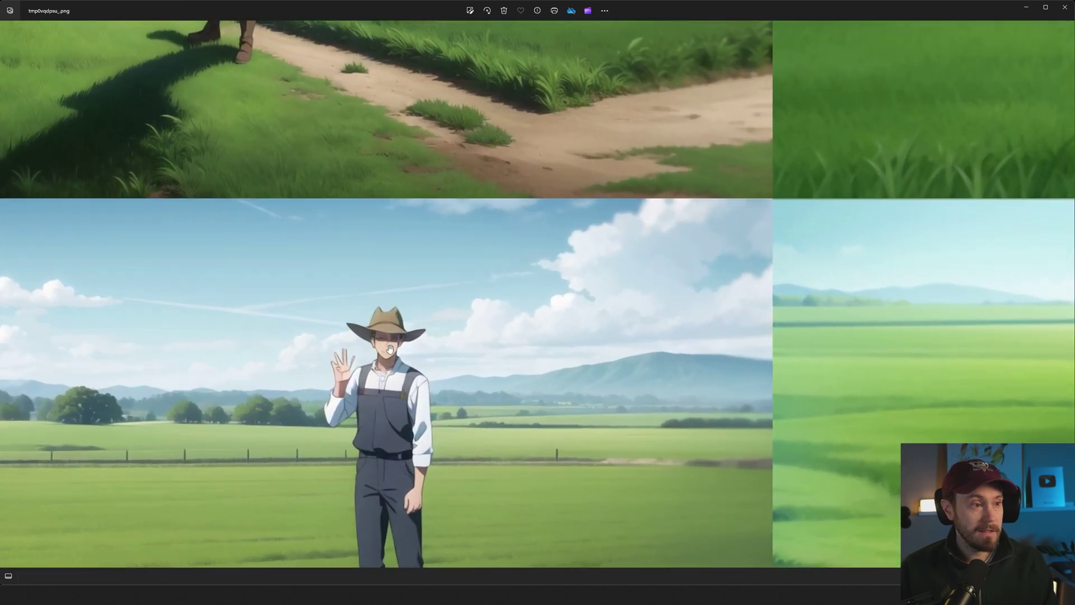
pyautogui.scroll(-3, 416, 367)
pyautogui.moveTo(786, 351); pyautogui.dragTo(595, 444)
pyautogui.scroll(1, 708, 282)
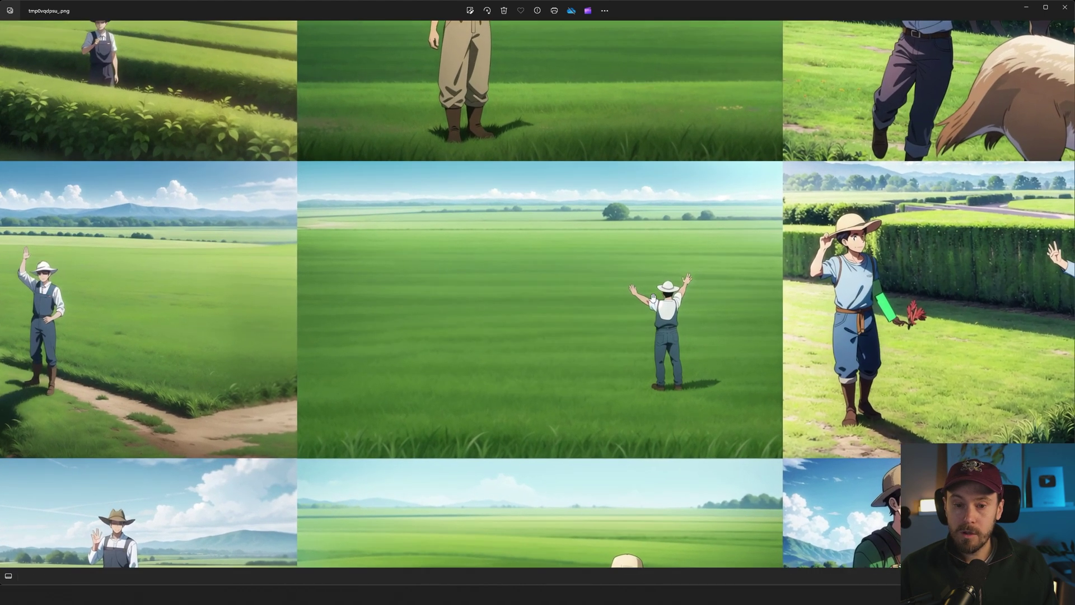
pyautogui.scroll(-1, 601, 296)
pyautogui.moveTo(480, 307); pyautogui.dragTo(735, 315)
pyautogui.scroll(4, 372, 247)
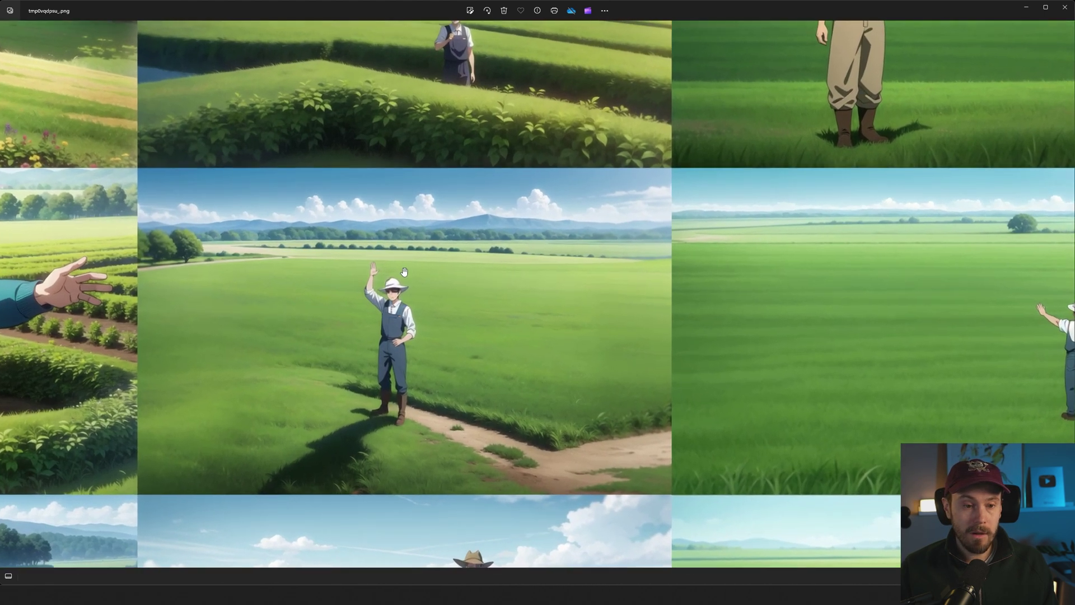
pyautogui.scroll(-1, 414, 297)
pyautogui.scroll(-3, 420, 303)
pyautogui.scroll(3, 446, 298)
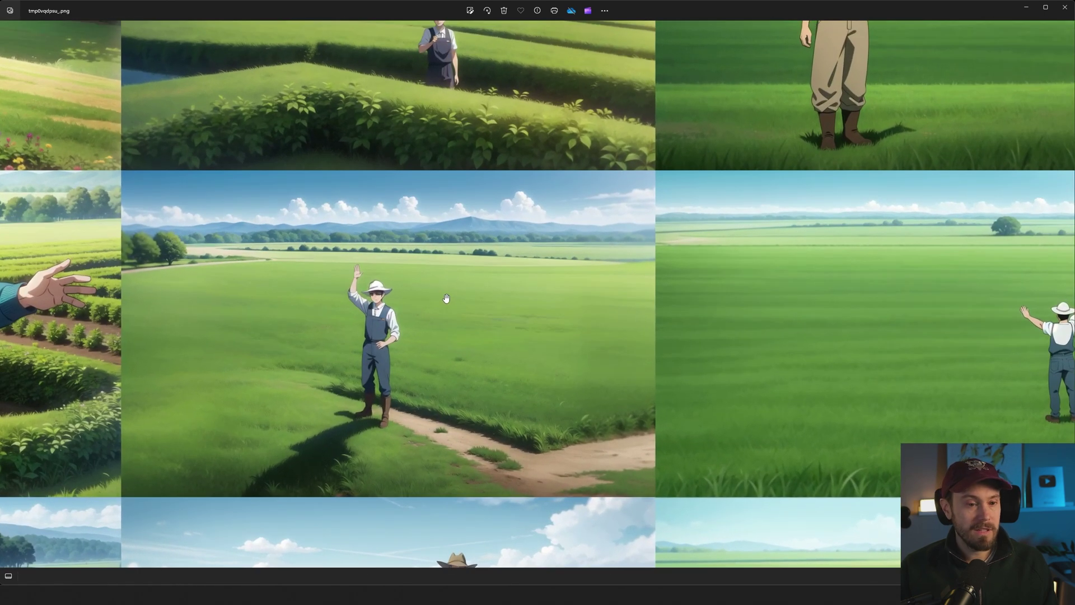
pyautogui.scroll(3, 376, 325)
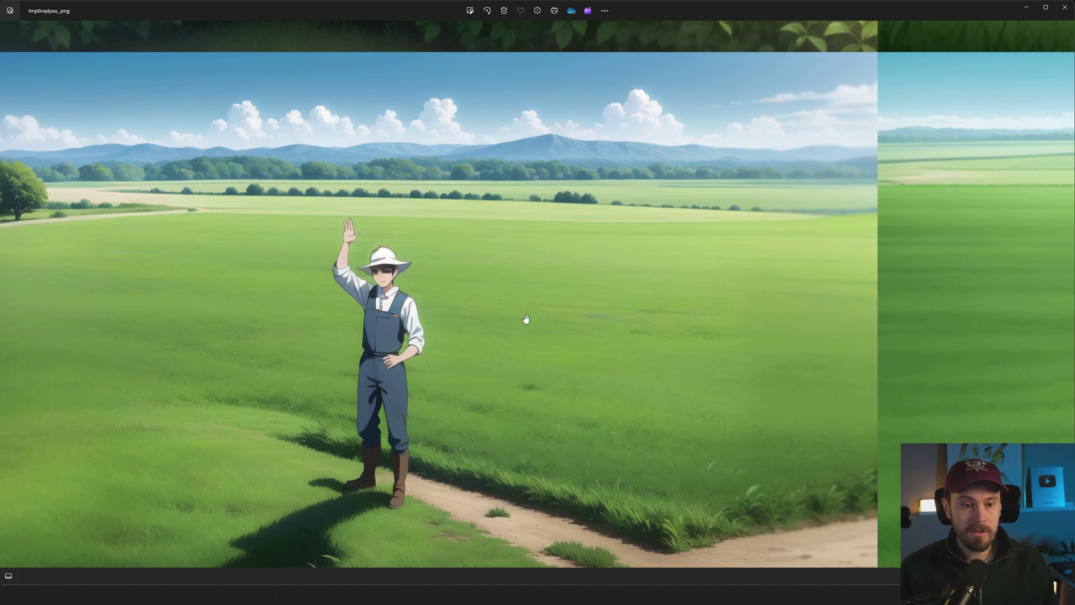
pyautogui.scroll(-3, 530, 314)
pyautogui.moveTo(481, 291); pyautogui.dragTo(439, 306)
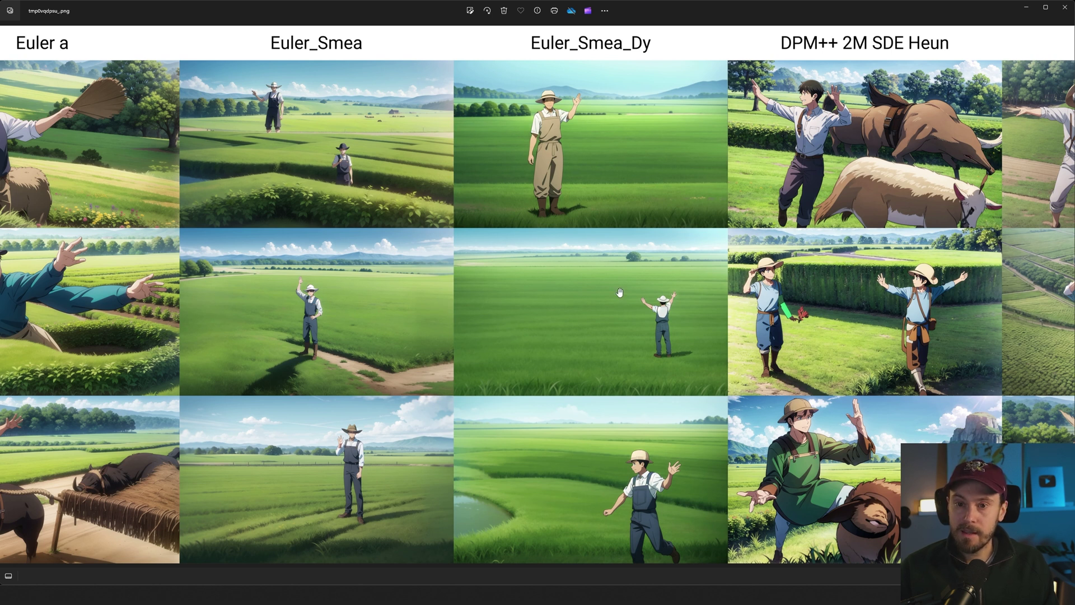
pyautogui.moveTo(663, 303); pyautogui.dragTo(494, 278)
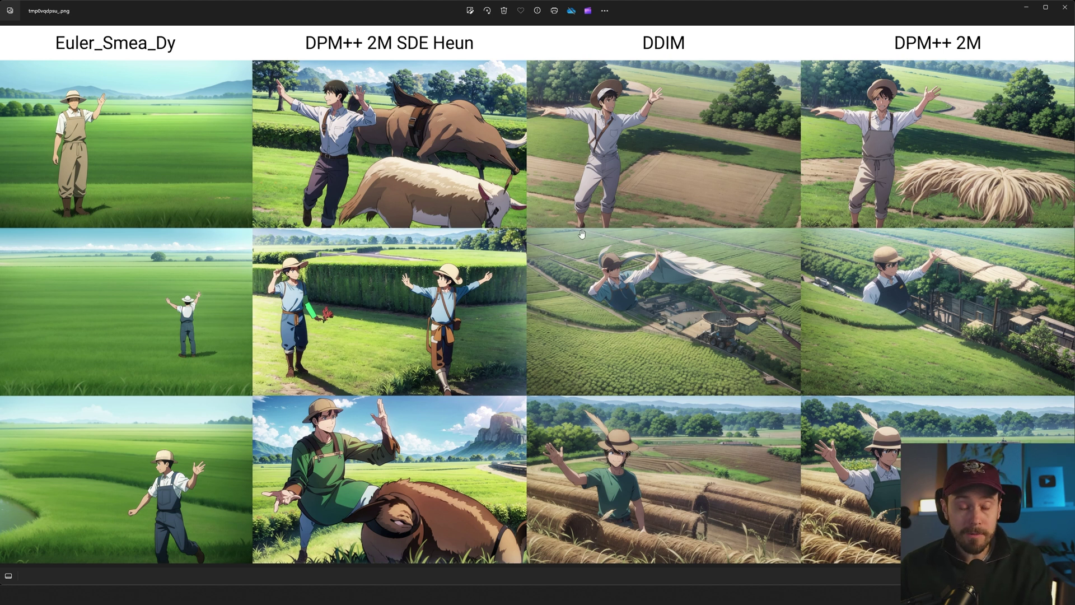
pyautogui.moveTo(274, 252); pyautogui.dragTo(627, 268)
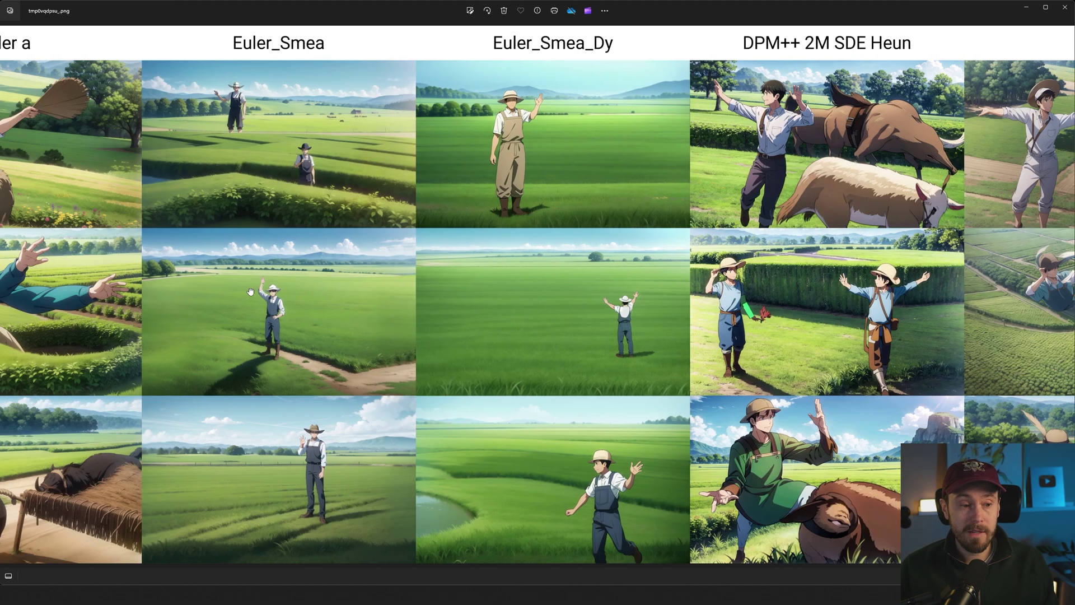
pyautogui.hscroll(-5, 507, 320)
pyautogui.hscroll(5, 764, 283)
pyautogui.hscroll(5, 746, 305)
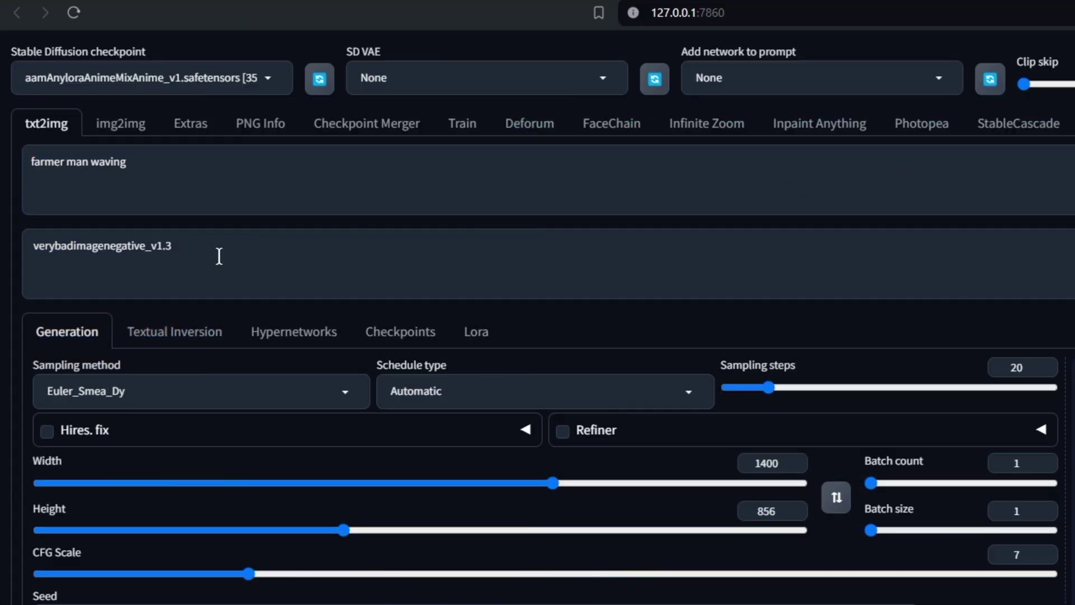
# Delete the negative prompt and edit the Y-axis seeds toward 9, 13323, 99999123.
pyautogui.moveTo(194, 256); pyautogui.dragTo(31, 246)
pyautogui.press('BackSpace')
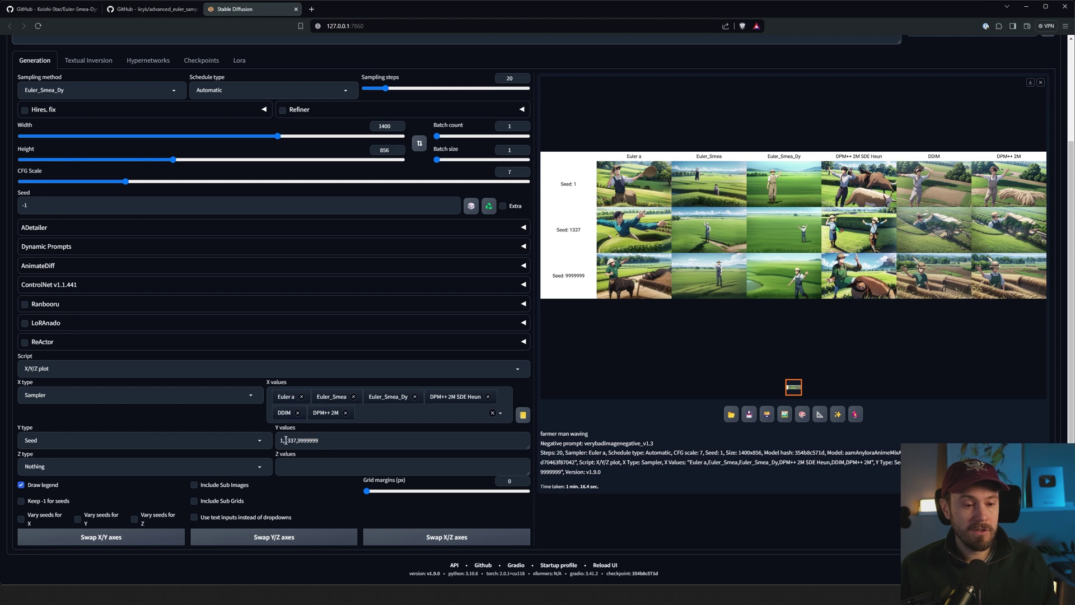
pyautogui.click(285, 440)
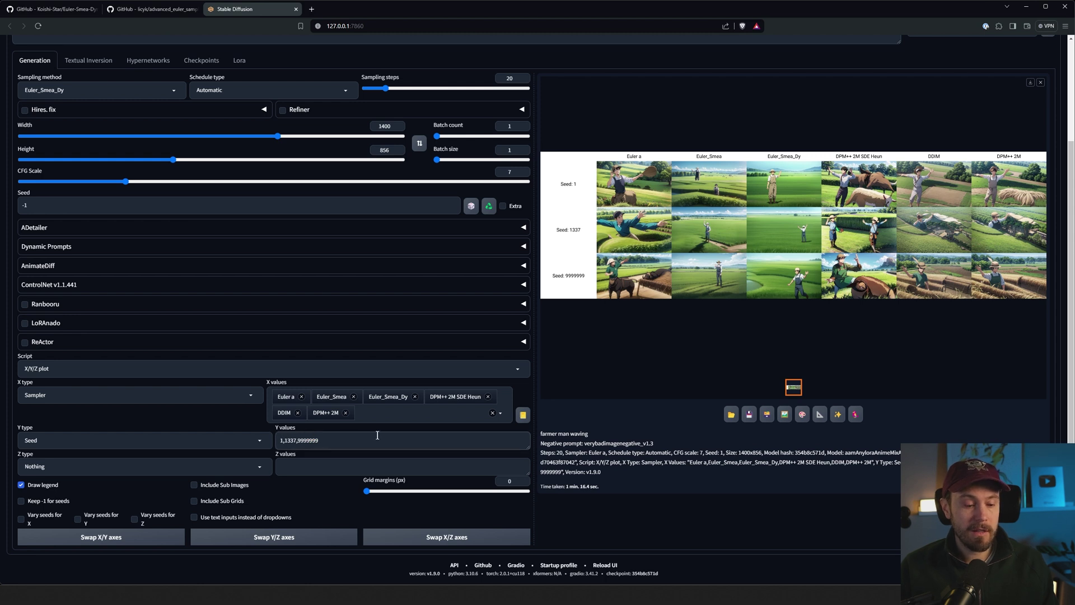
pyautogui.write('91')
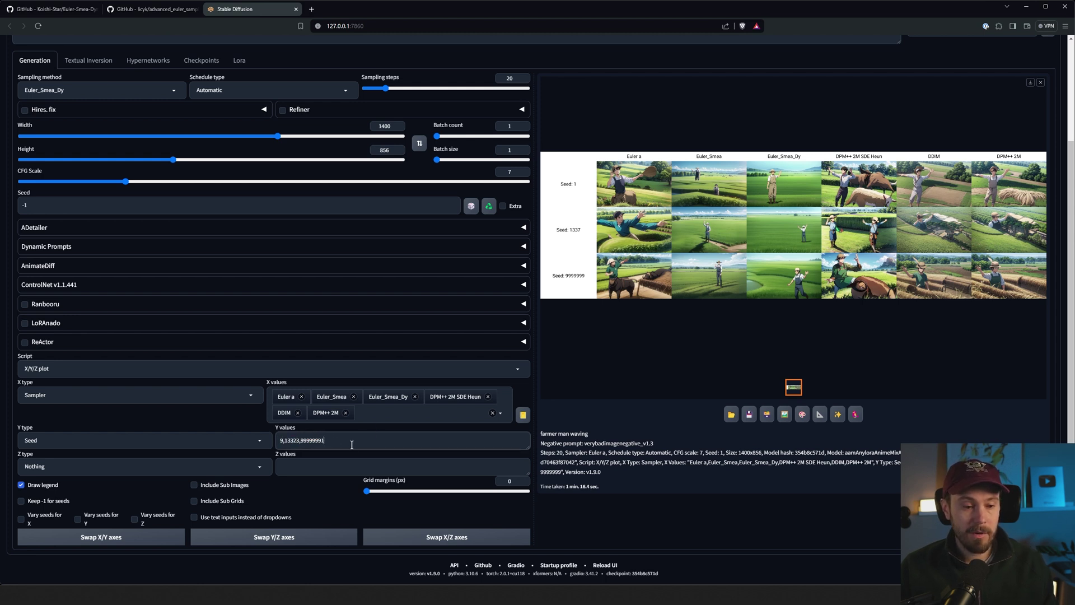
pyautogui.write('23')
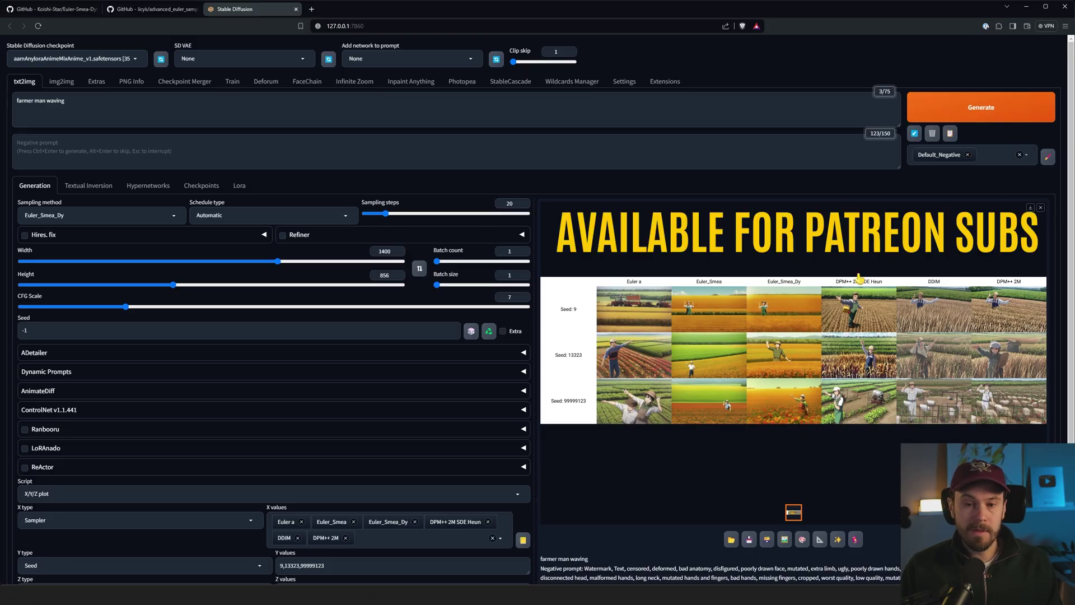
# Open the new grid in Photos and pan across to the DDIM and DPM++ 2M columns.
pyautogui.hotkey('alt', 'Tab')
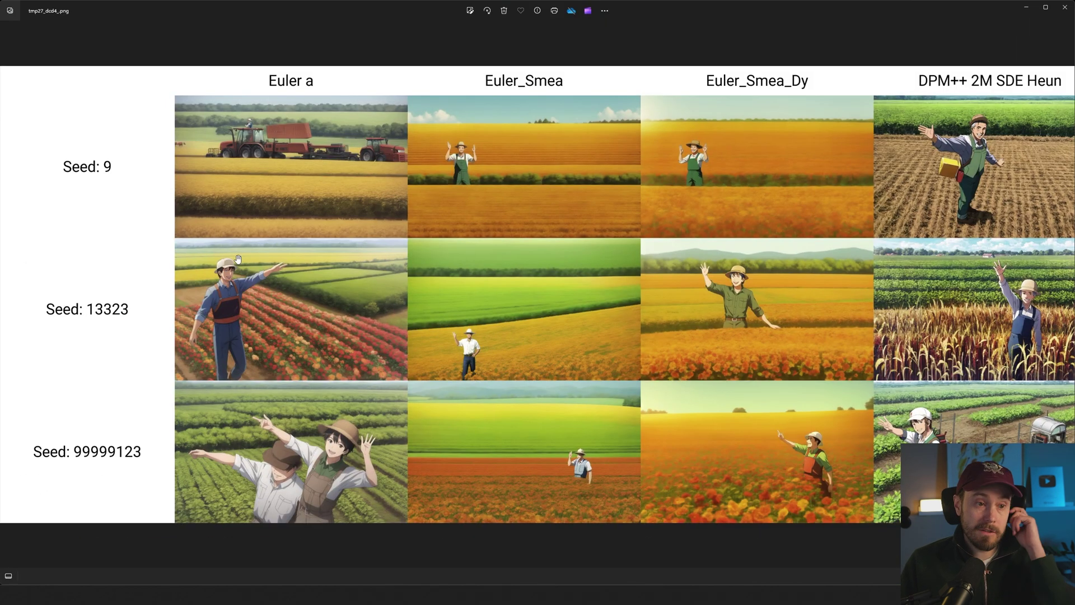
pyautogui.hscroll(5, 661, 258)
pyautogui.hscroll(5, 776, 297)
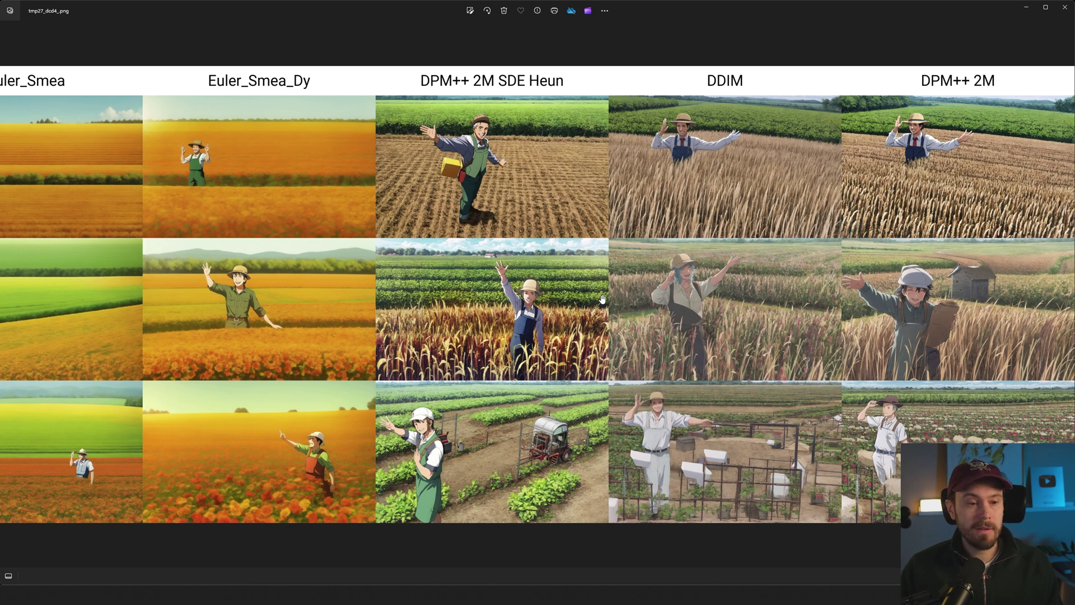
pyautogui.hscroll(-6, 381, 257)
pyautogui.moveTo(340, 273); pyautogui.dragTo(399, 275)
pyautogui.moveTo(558, 246); pyautogui.dragTo(436, 242)
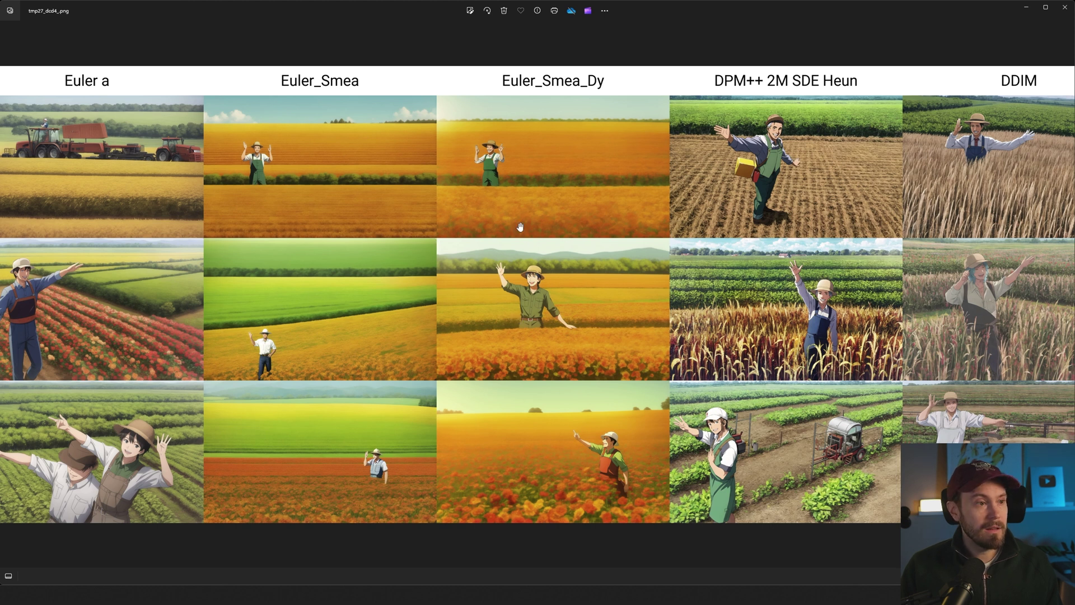
pyautogui.moveTo(836, 323); pyautogui.dragTo(486, 328)
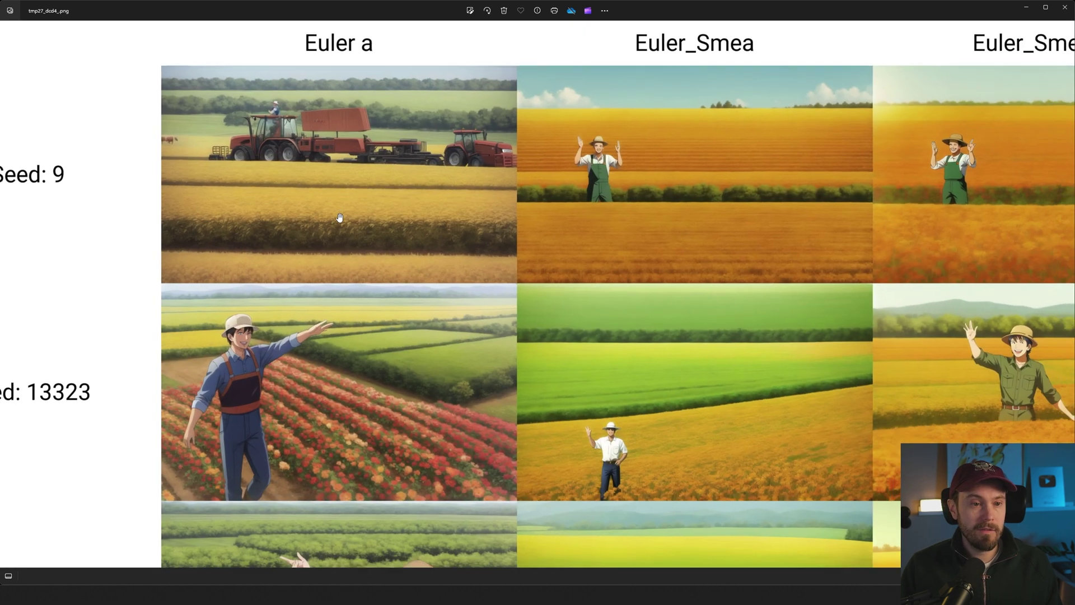
# Examine the seed labels and seed 99999123 row, then close Photos.
pyautogui.scroll(-1, 339, 217)
pyautogui.moveTo(330, 248); pyautogui.dragTo(419, 120)
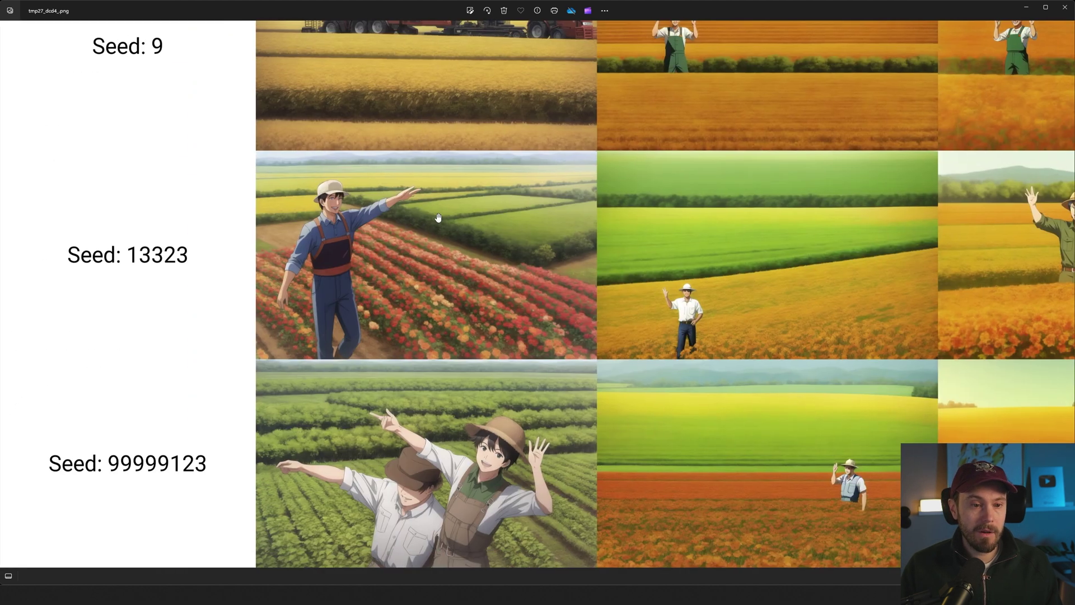
pyautogui.hscroll(1, 420, 216)
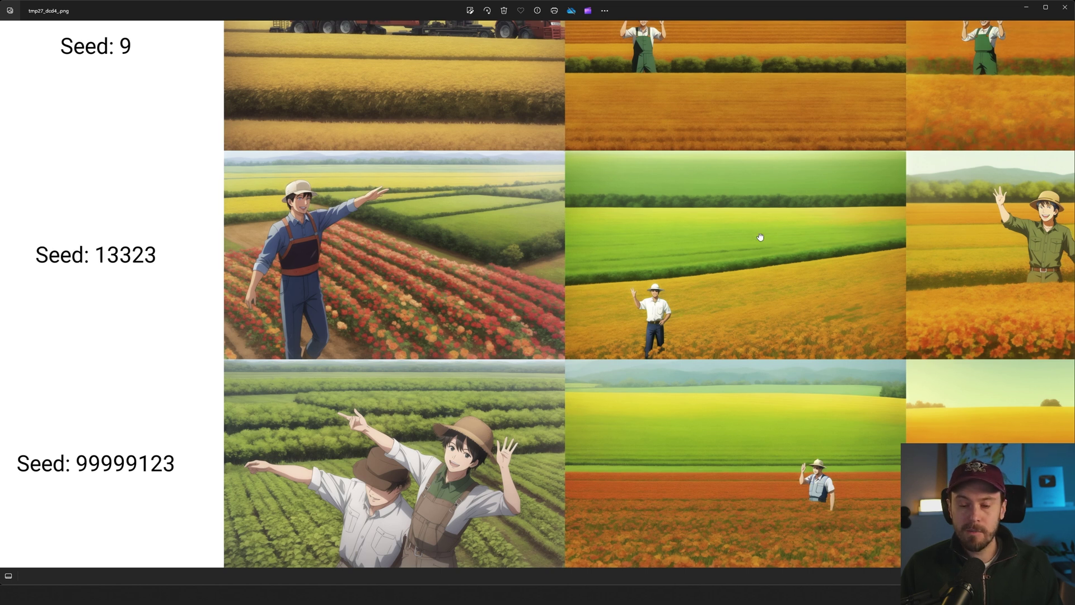
pyautogui.hscroll(1, 454, 418)
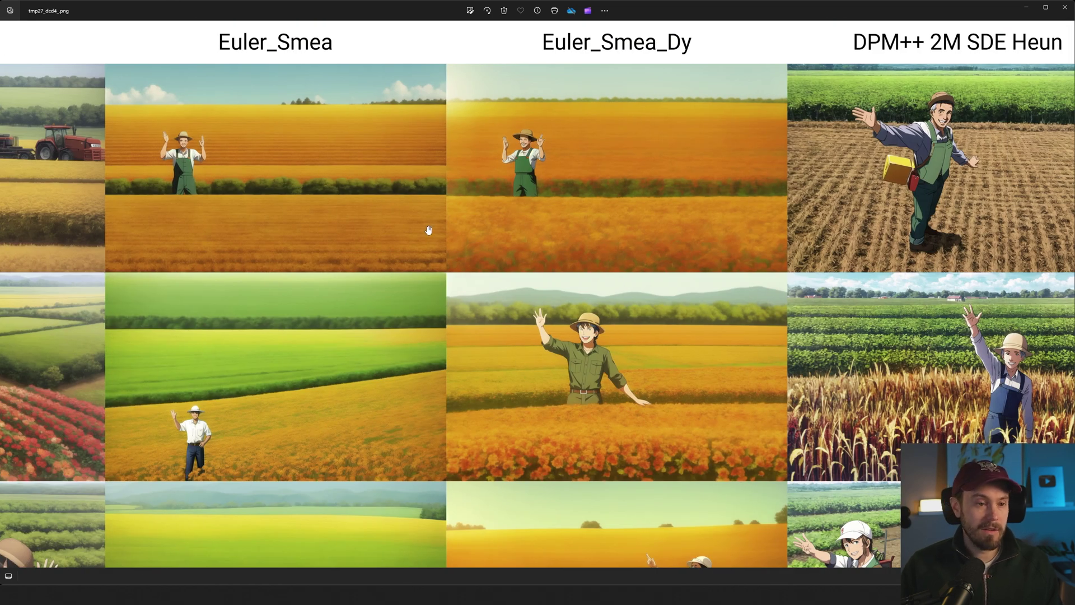
pyautogui.scroll(-2, 402, 360)
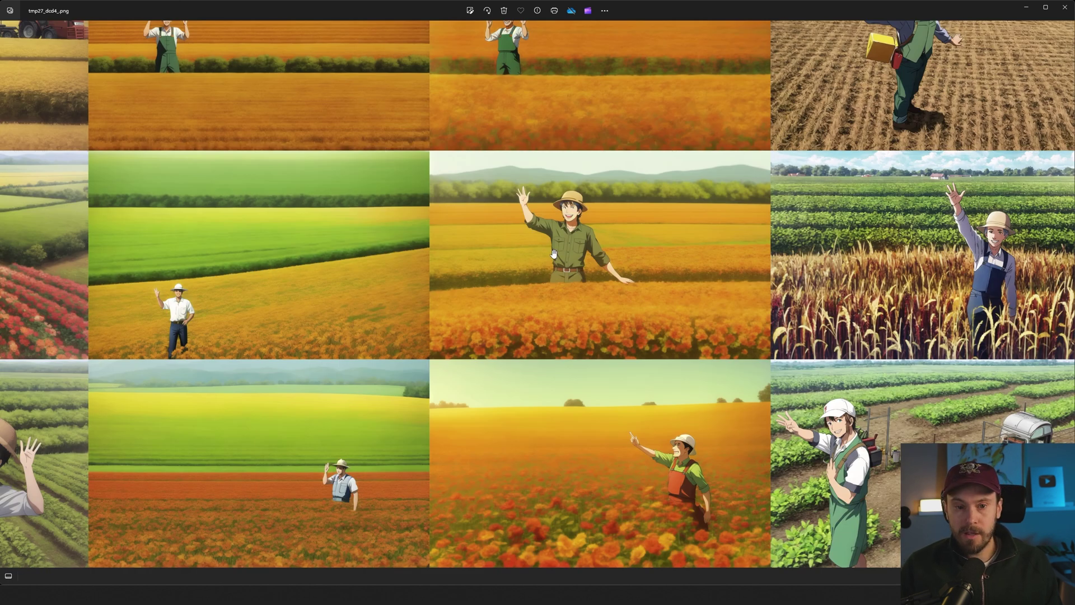
pyautogui.scroll(2, 333, 263)
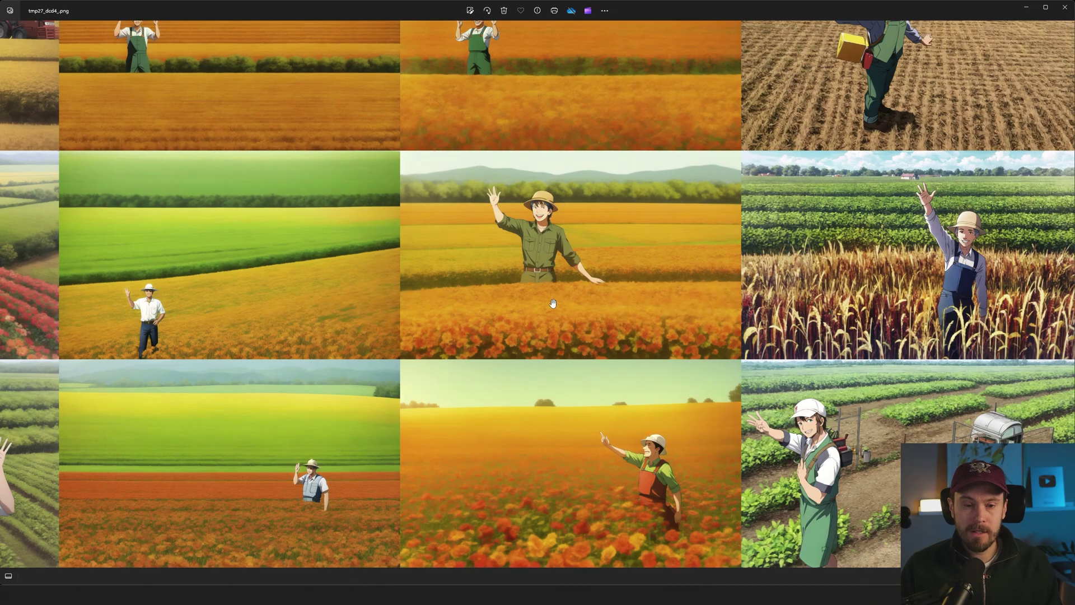
pyautogui.scroll(-3, 552, 305)
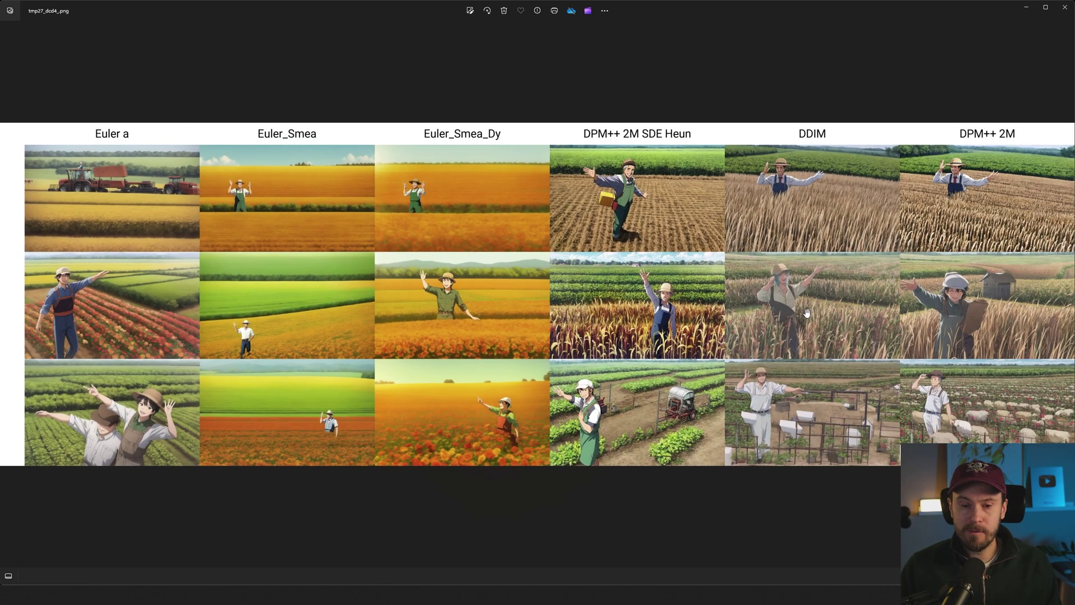
pyautogui.scroll(3, 883, 319)
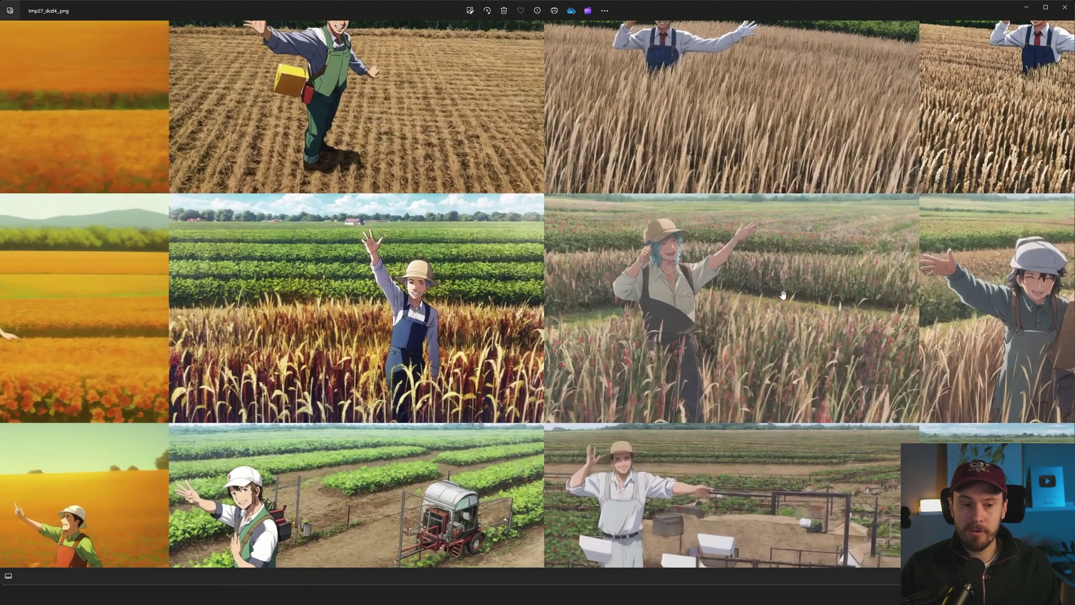
pyautogui.scroll(-1, 782, 295)
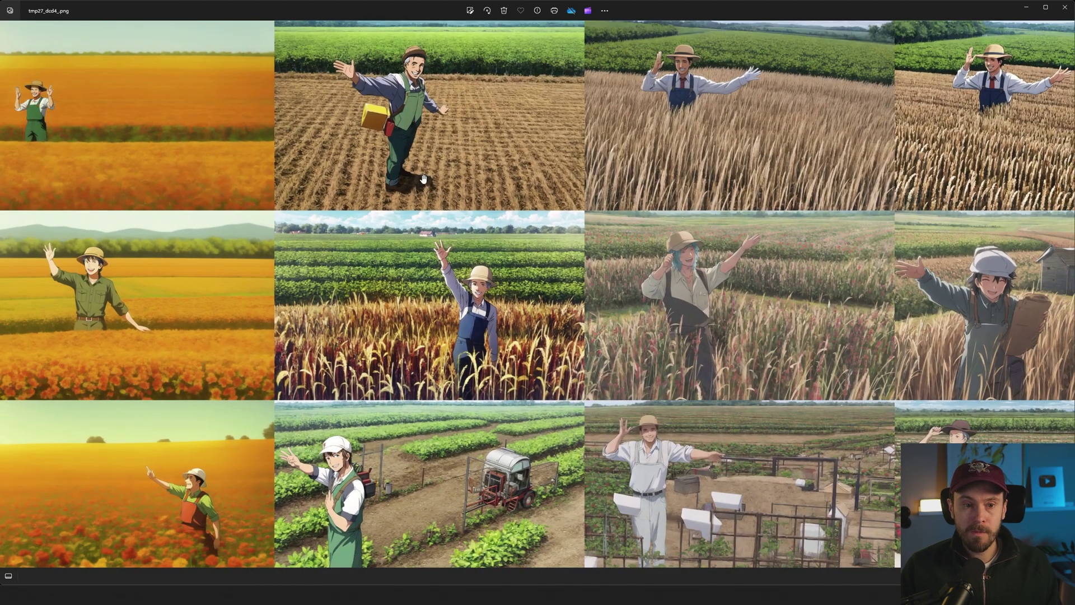
pyautogui.hscroll(2, 711, 396)
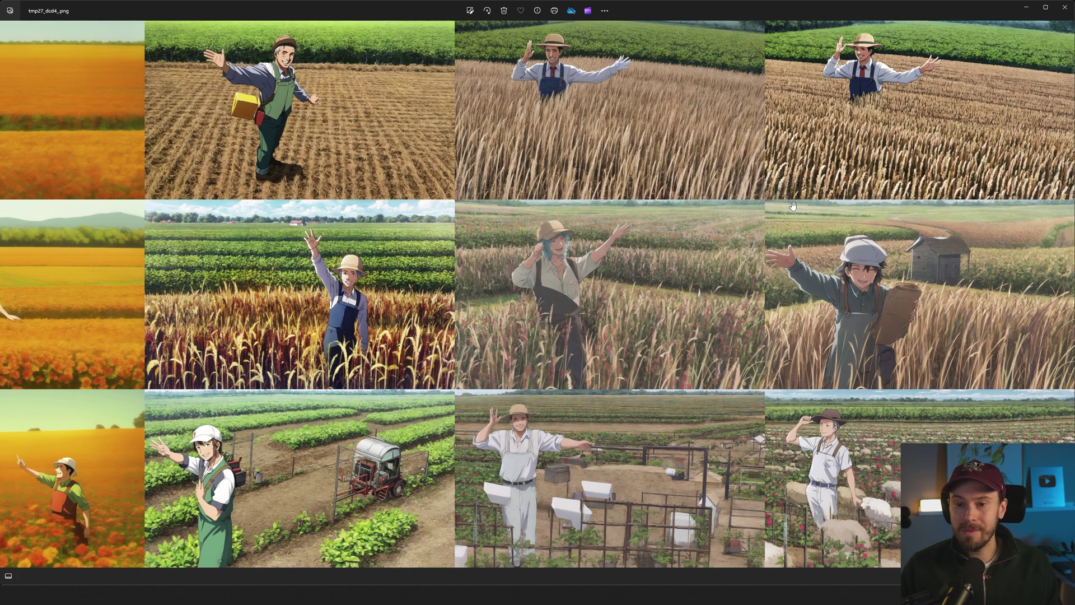
pyautogui.scroll(-2, 480, 262)
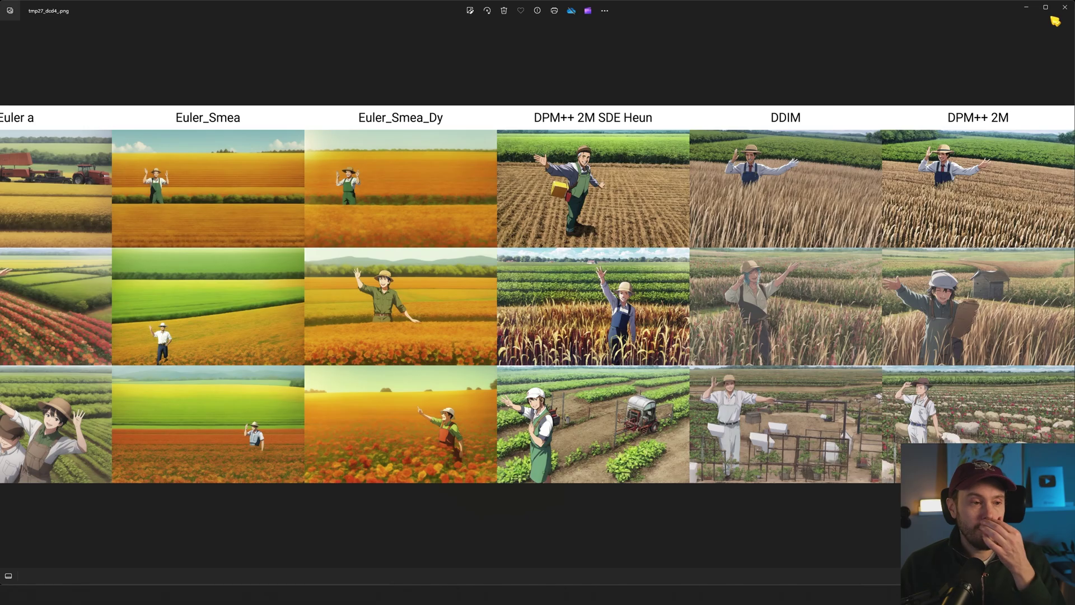
pyautogui.click(1064, 7)
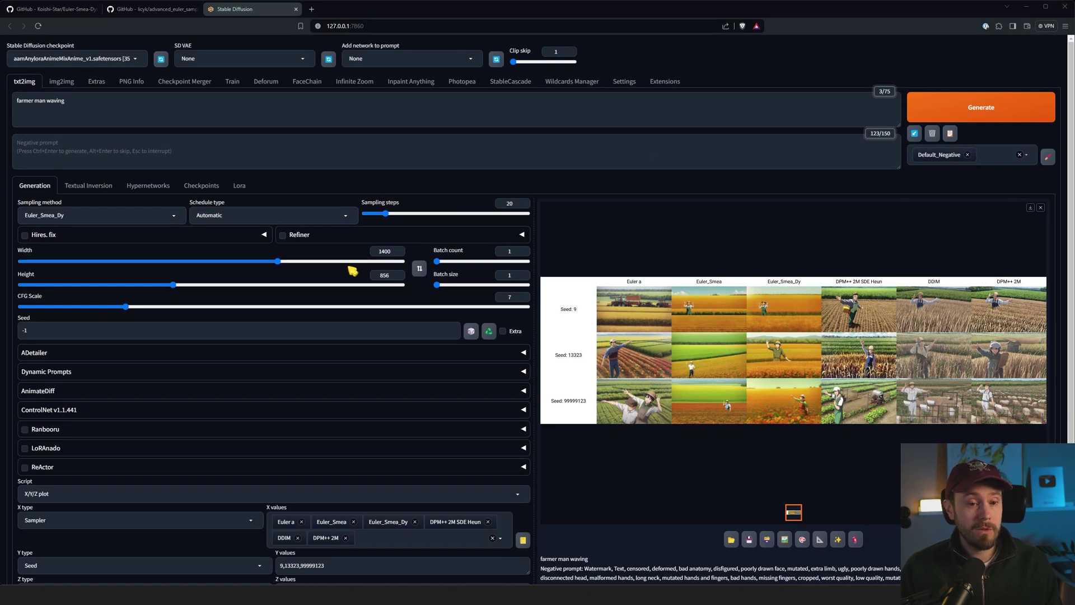
# Set the image size to 768×512 and enable Hires. fix.
pyautogui.doubleClick(386, 276)
pyautogui.write('512')
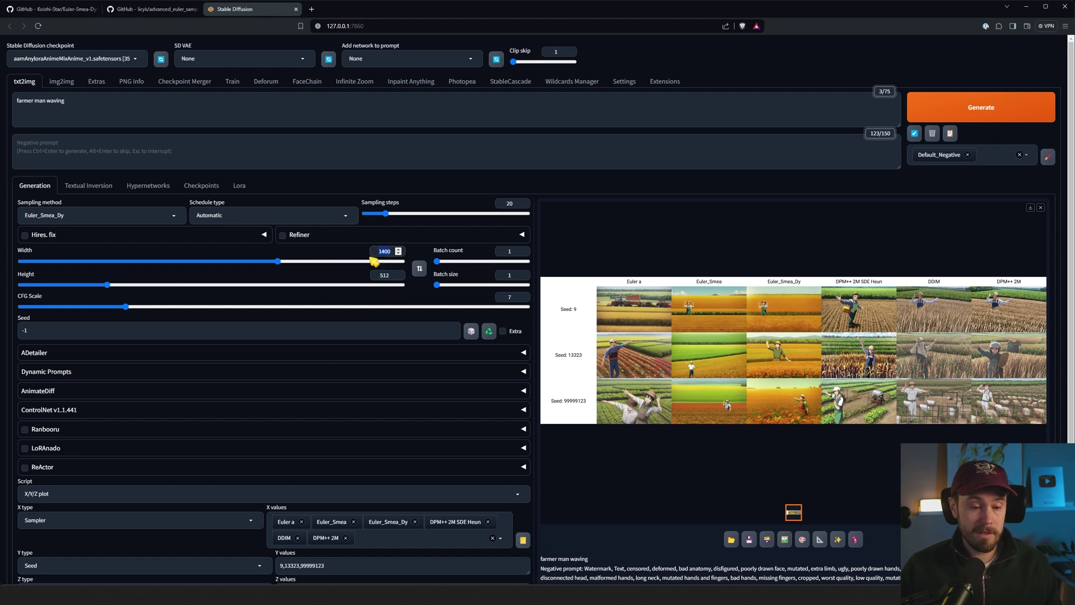
pyautogui.doubleClick(385, 252)
pyautogui.write('768')
pyautogui.press('Tab')
pyautogui.click(25, 235)
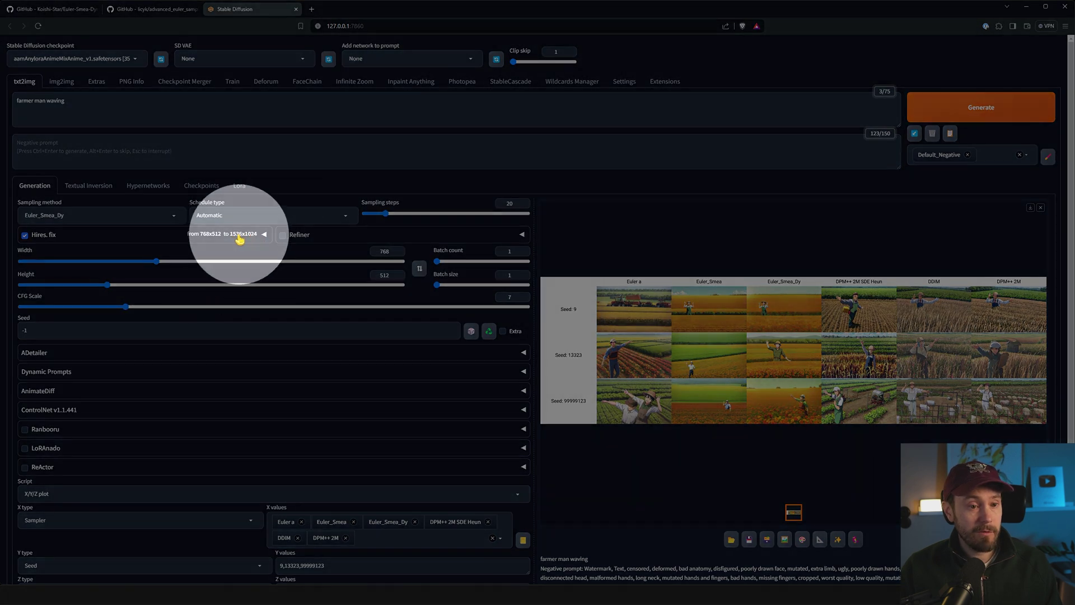
# Set the Y axis to Nothing and remove DDIM and DPM++ 2M from the X-axis samplers.
pyautogui.scroll(-3, 257, 346)
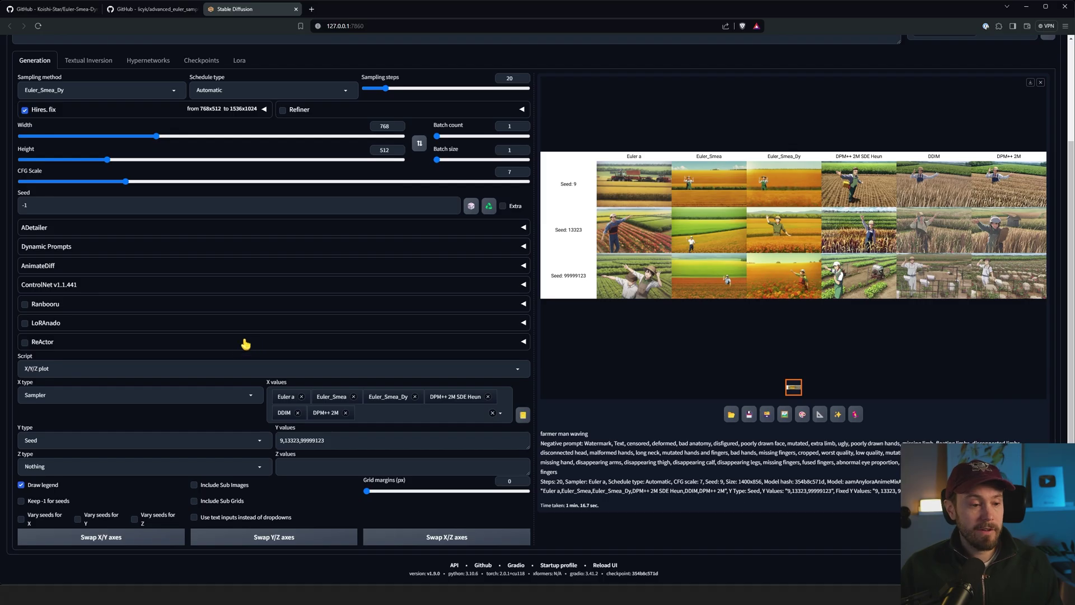
pyautogui.click(261, 441)
pyautogui.click(34, 52)
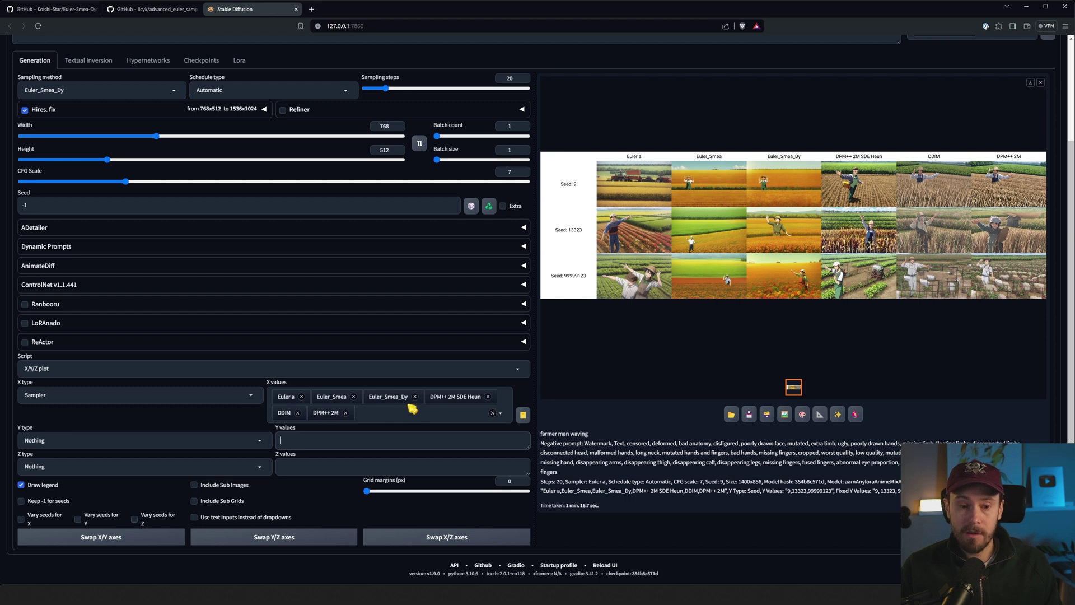
pyautogui.click(298, 413)
pyautogui.press('BackSpace')
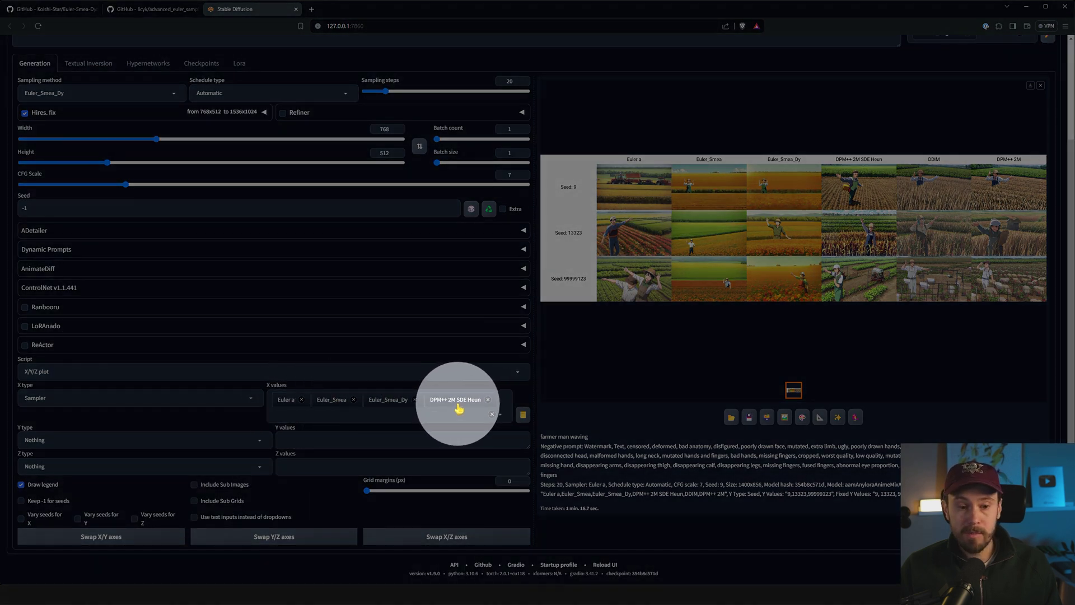
# Enable ADetailer and set its second-pass detection model to hand_yolov8n.pt.
pyautogui.click(340, 417)
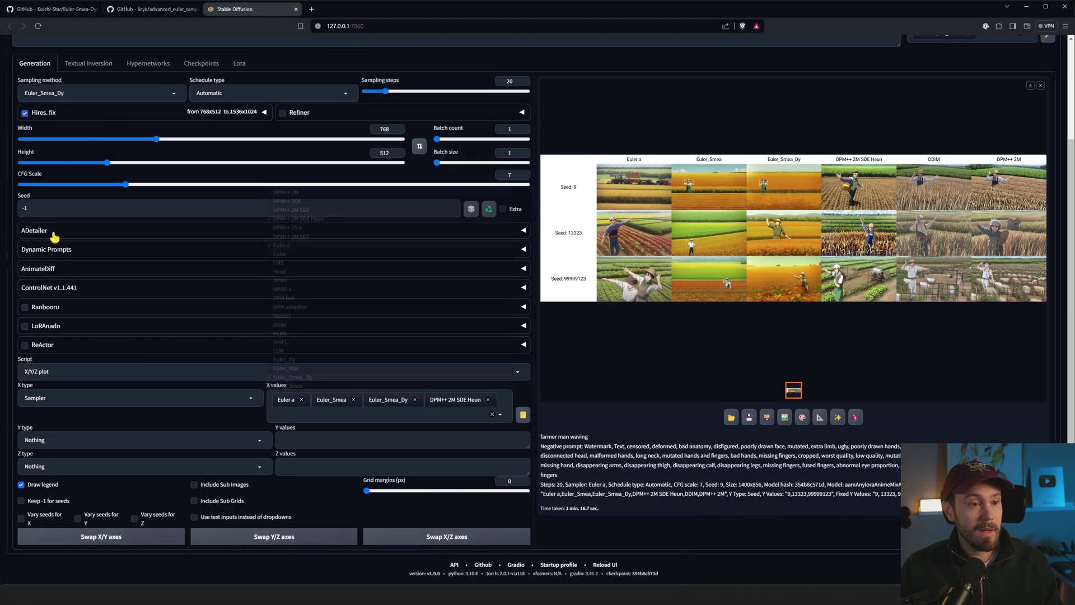
pyautogui.click(56, 231)
pyautogui.click(59, 249)
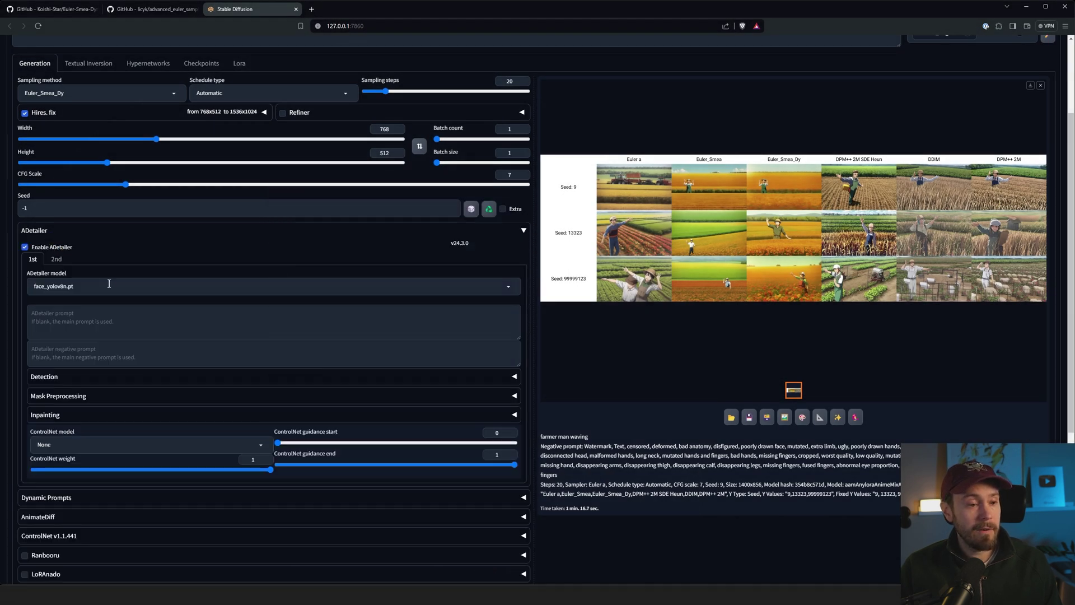
pyautogui.click(58, 258)
pyautogui.click(71, 287)
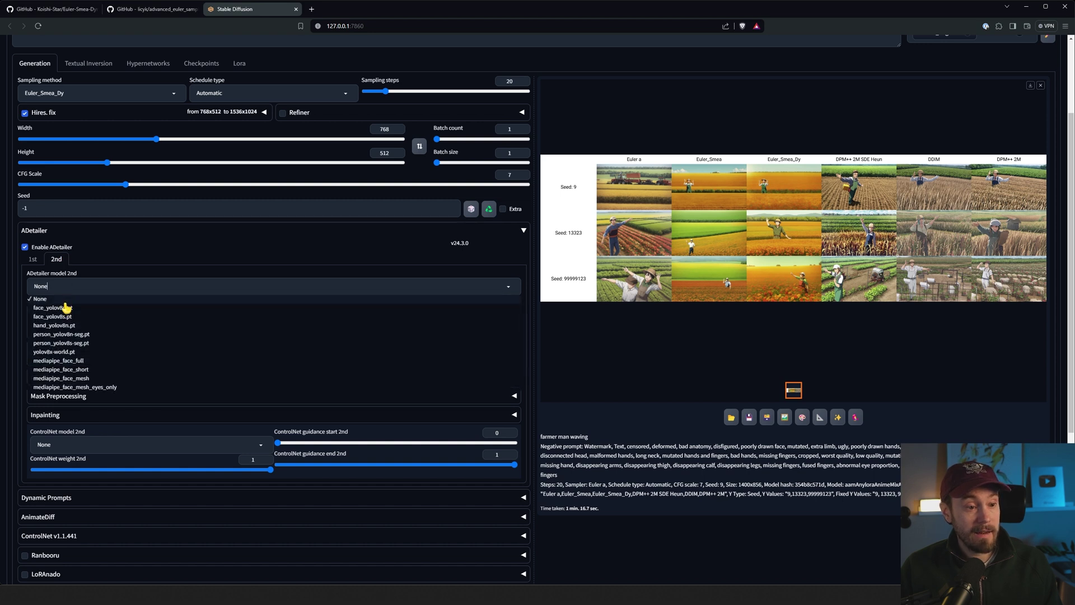
pyautogui.click(69, 325)
pyautogui.click(34, 260)
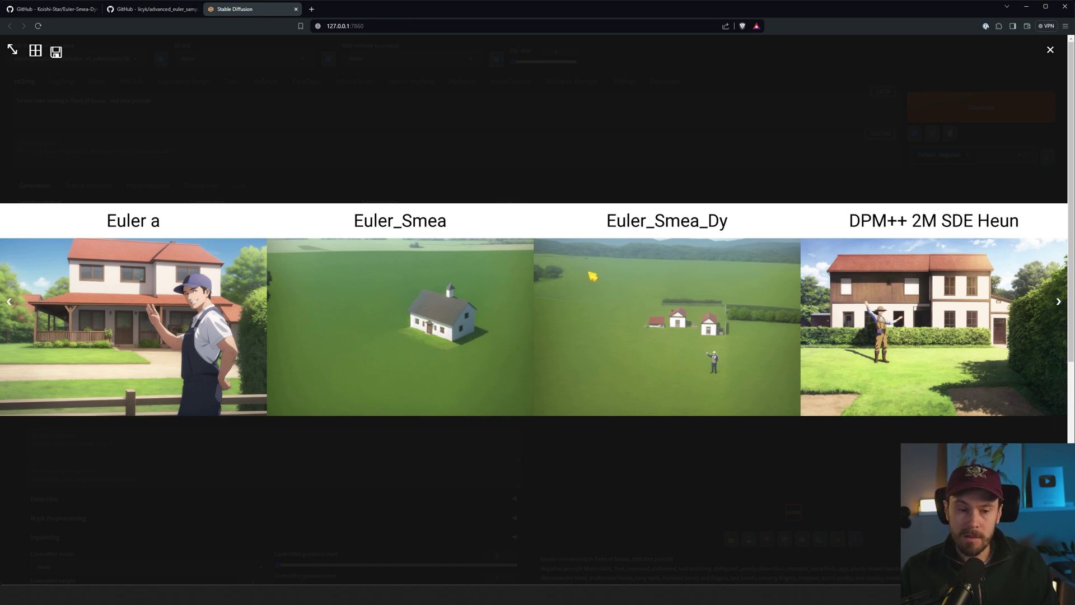
# Add the verybadimagenegative_v1.3 embedding to the negative prompt and remove the Default_Negative style.
pyautogui.click(624, 325)
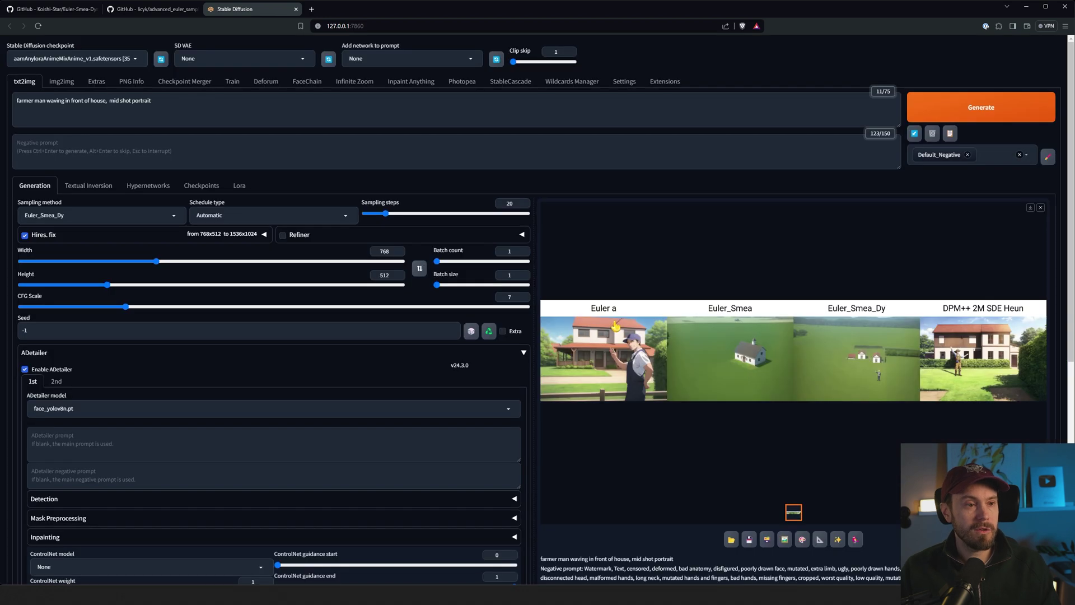
pyautogui.click(89, 186)
pyautogui.click(65, 230)
pyautogui.click(37, 185)
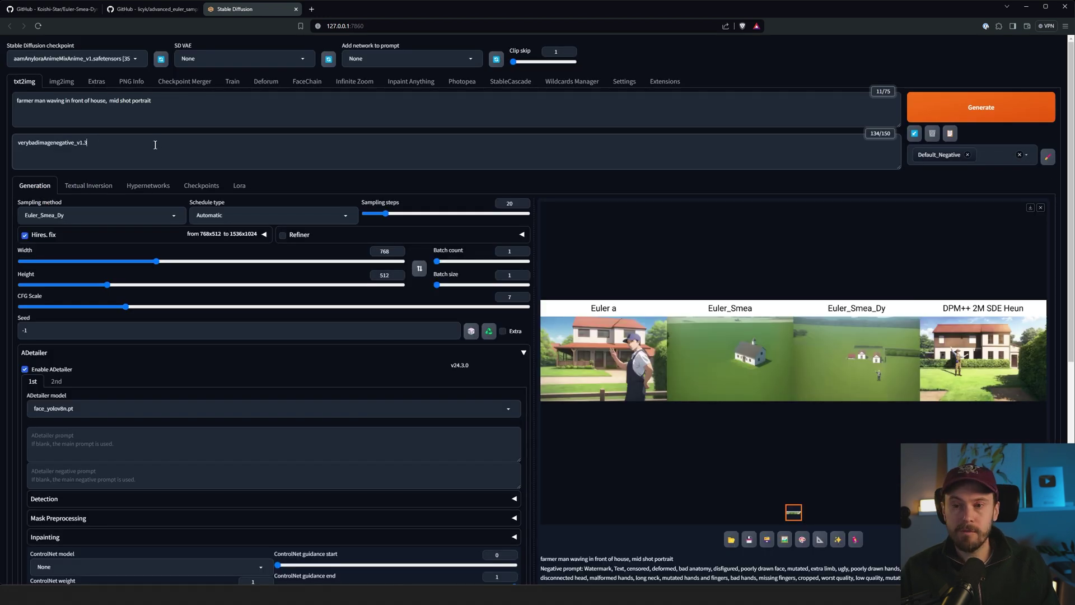
pyautogui.click(968, 156)
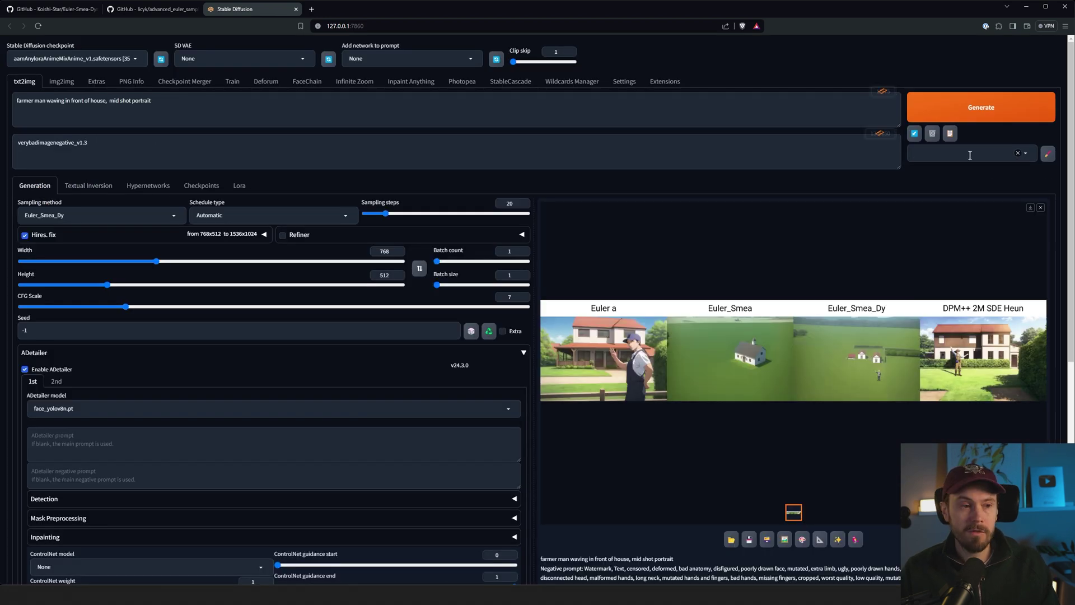
# Replace the prompt with 'woman waving', apply the Anime style, and generate the grid.
pyautogui.click(333, 101)
pyautogui.hotkey('ctrl', 'a')
pyautogui.press('BackSpace')
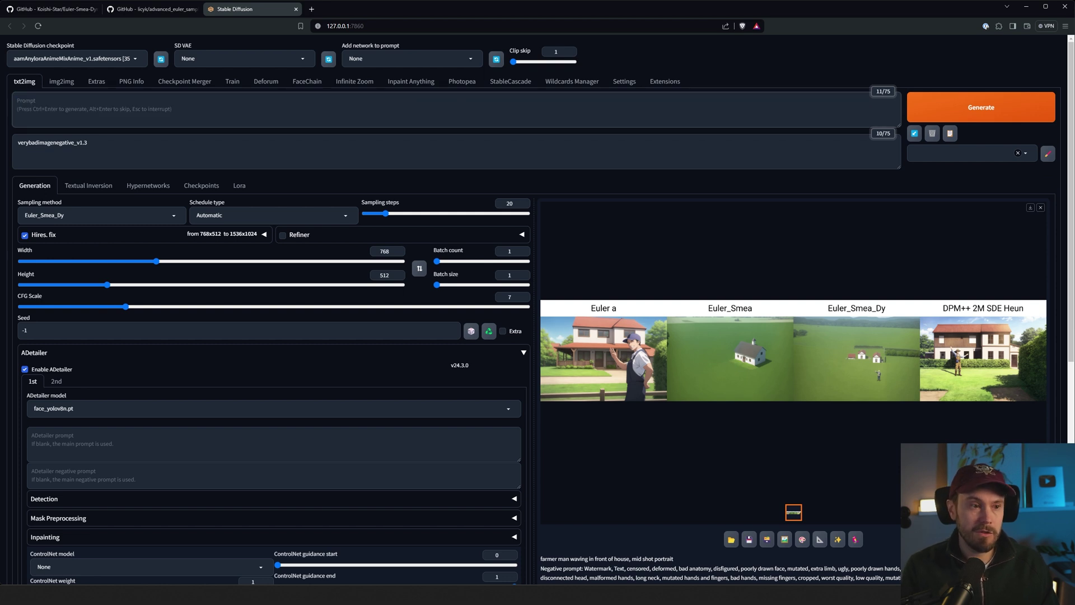
pyautogui.write('woman waving')
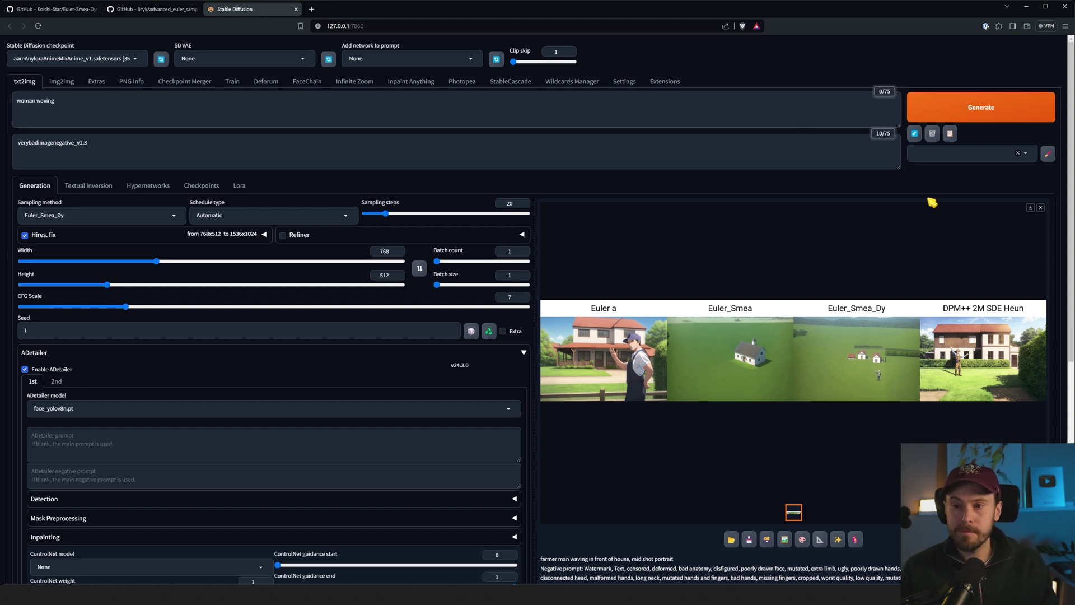
pyautogui.click(971, 153)
pyautogui.click(930, 205)
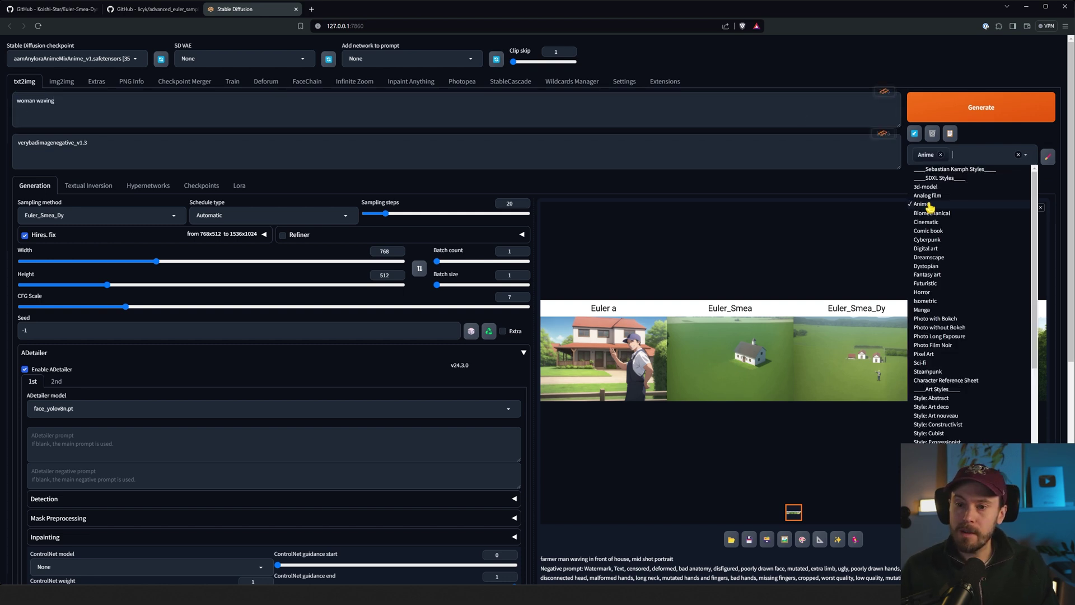
pyautogui.click(845, 184)
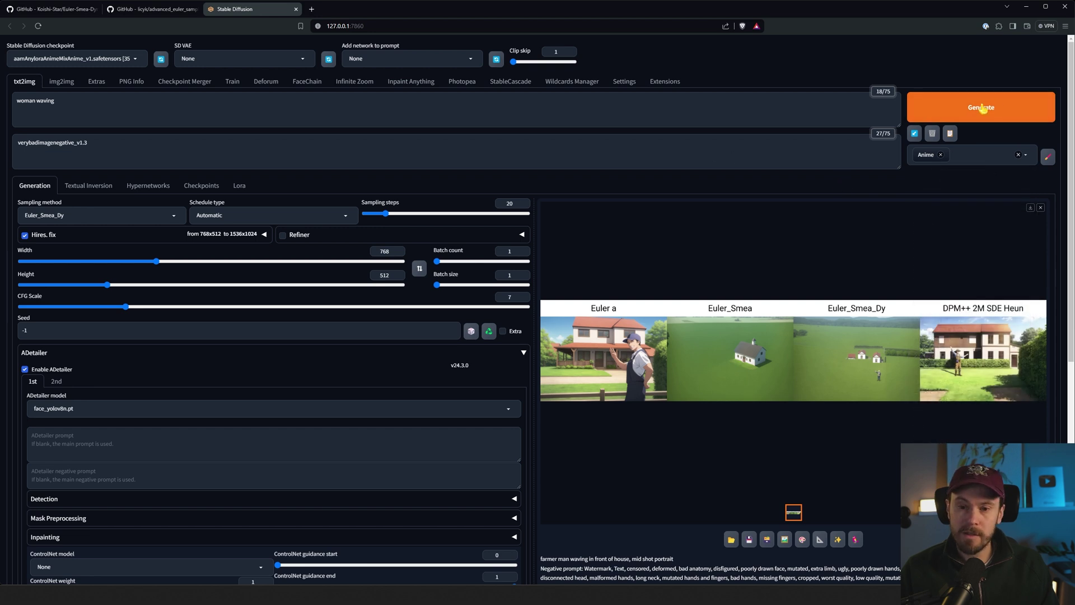
pyautogui.click(910, 111)
pyautogui.click(794, 358)
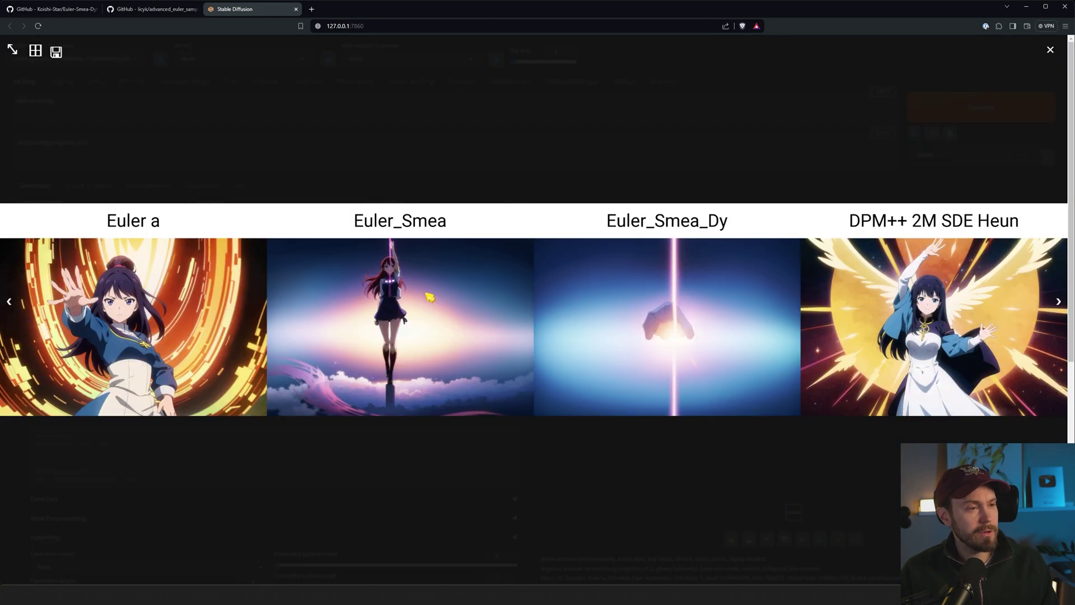